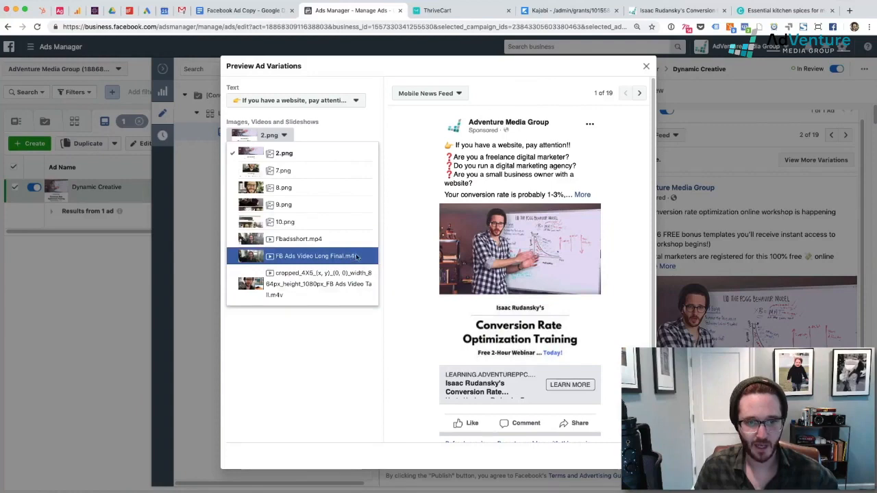
Preview the ad variation using the cropped_4X5 video in the Instagram Stories placement, check its call-to-action options, and close the preview and the Mobile Ad Preview notice.
click(348, 287)
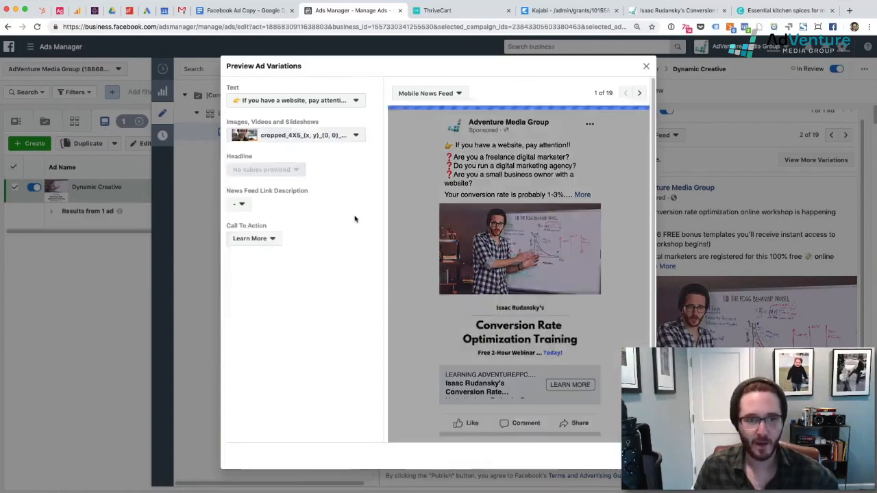
click(442, 95)
scroll(484, 155, down, 5)
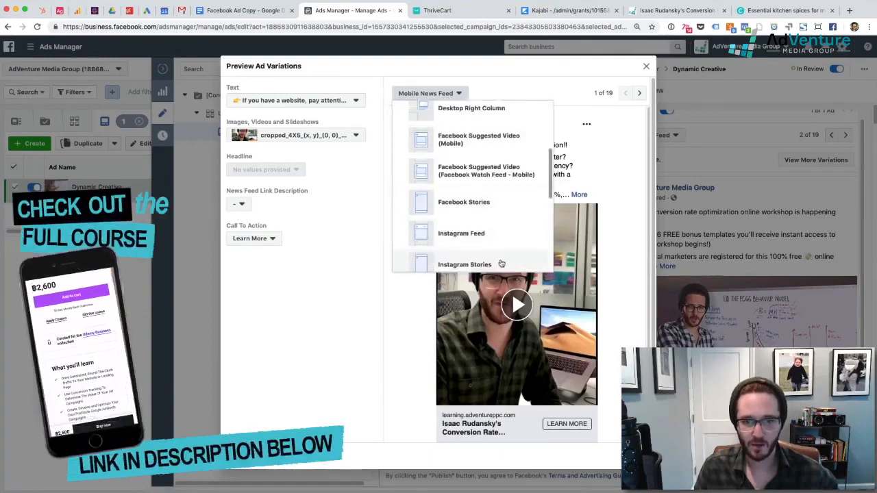
click(453, 265)
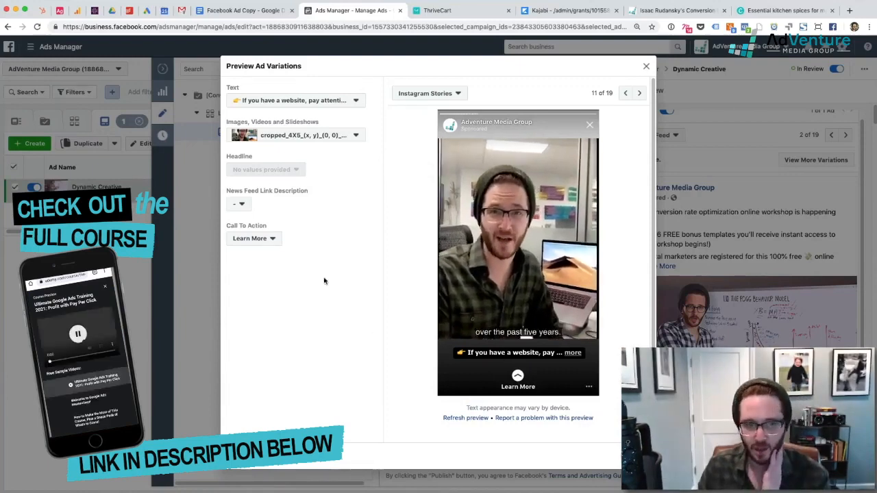
click(269, 239)
click(371, 218)
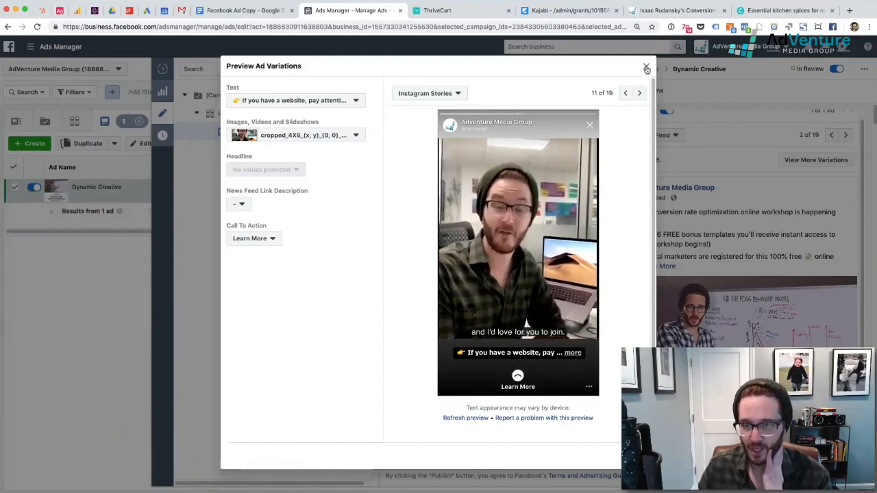
click(646, 66)
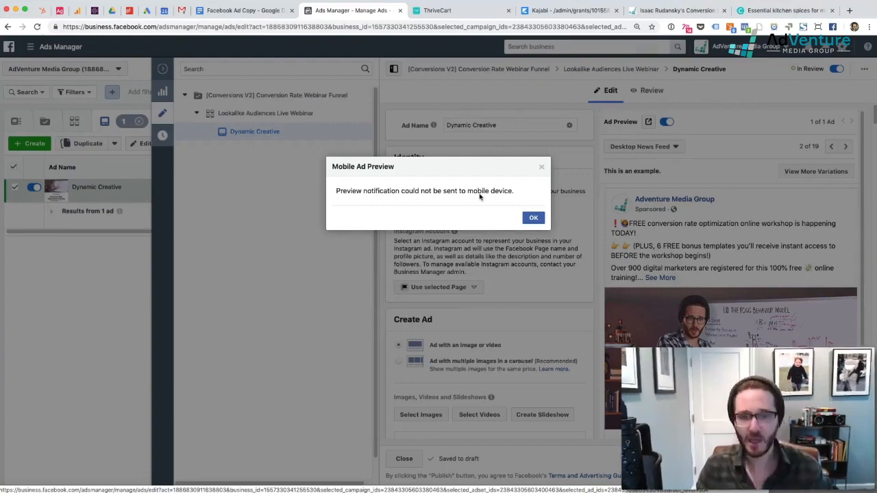
click(541, 219)
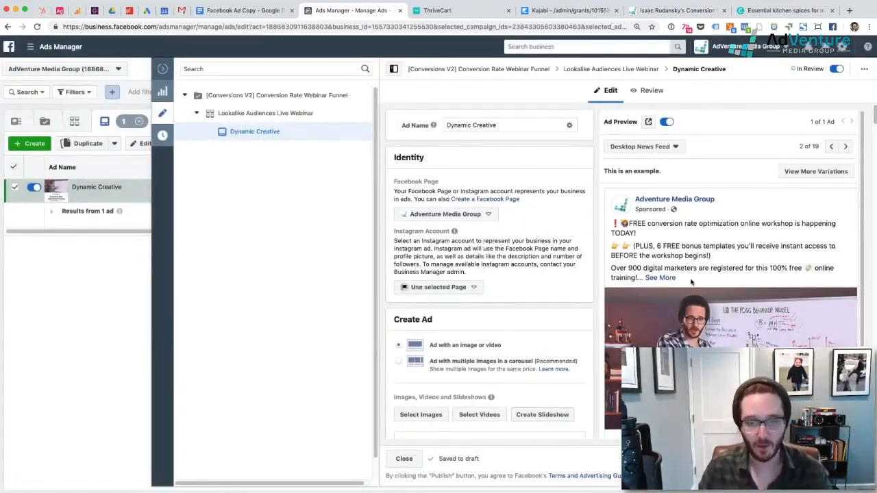
Review the Dynamic Creative ad's images, primary text variations and link fields alongside its desktop preview.
scroll(687, 278, down, 5)
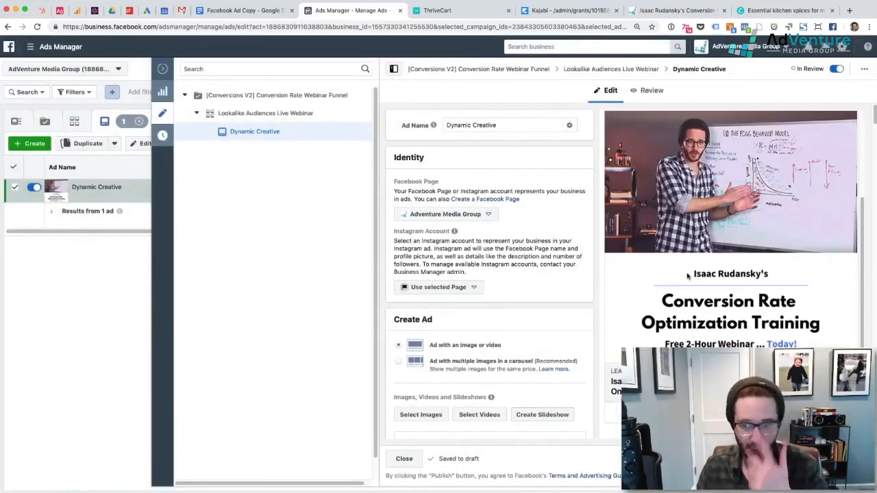
scroll(691, 271, down, 3)
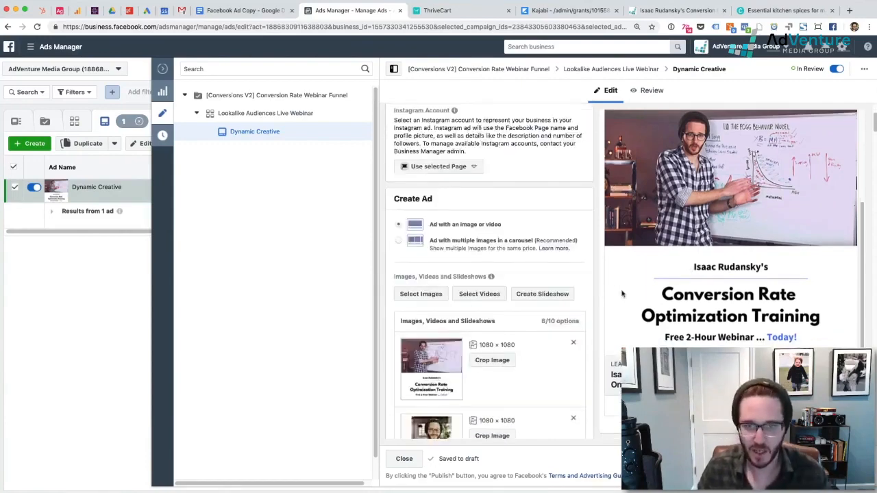
scroll(586, 310, down, 10)
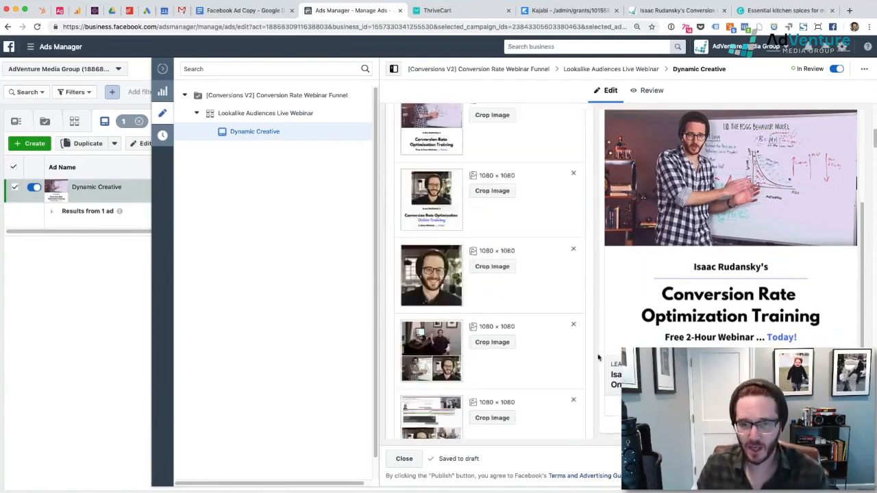
scroll(521, 318, down, 3)
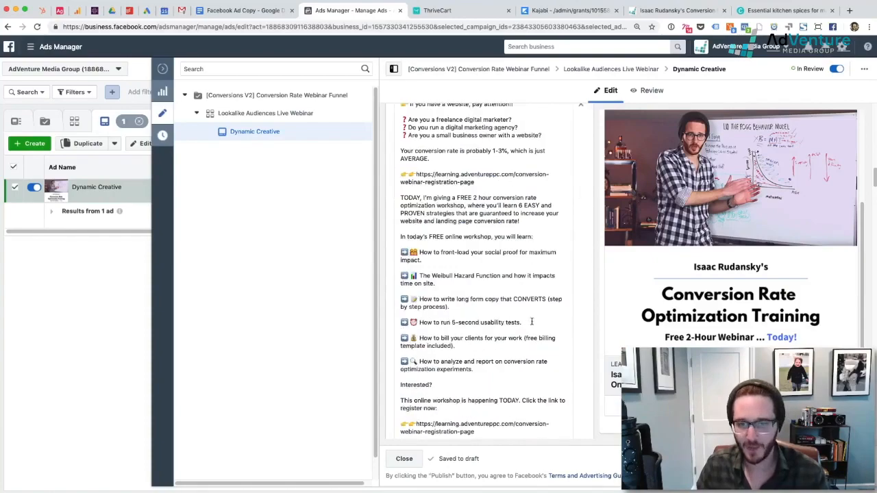
scroll(483, 274, down, 10)
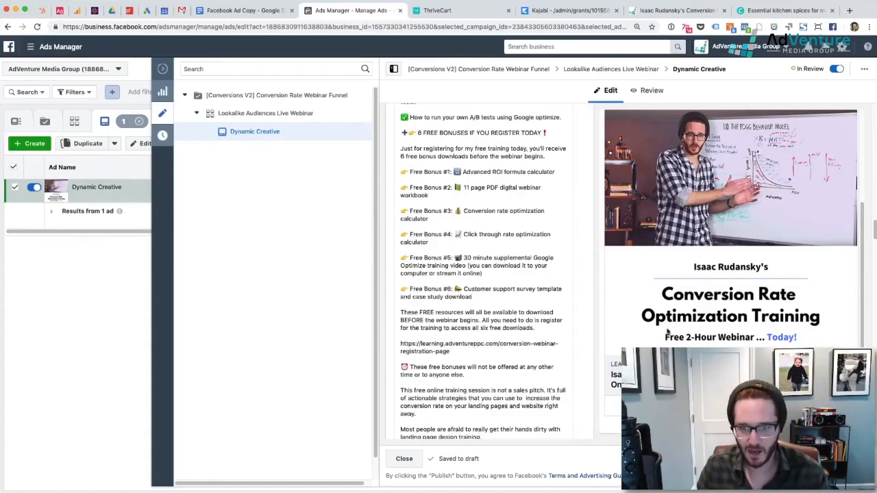
scroll(483, 274, down, 10)
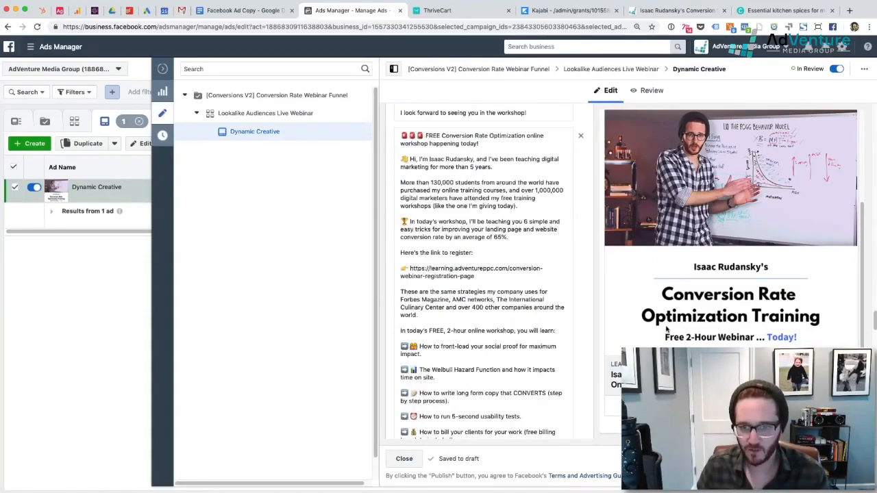
scroll(667, 330, down, 10)
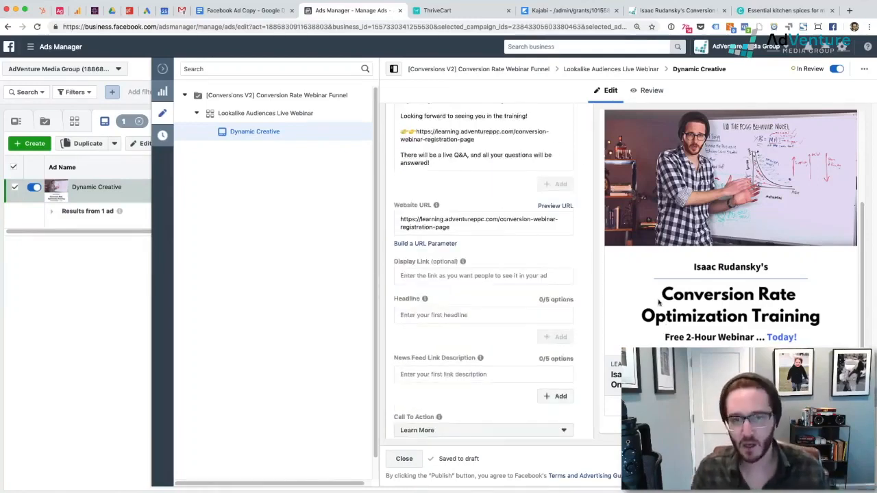
scroll(660, 302, up, 2)
scroll(464, 248, up, 5)
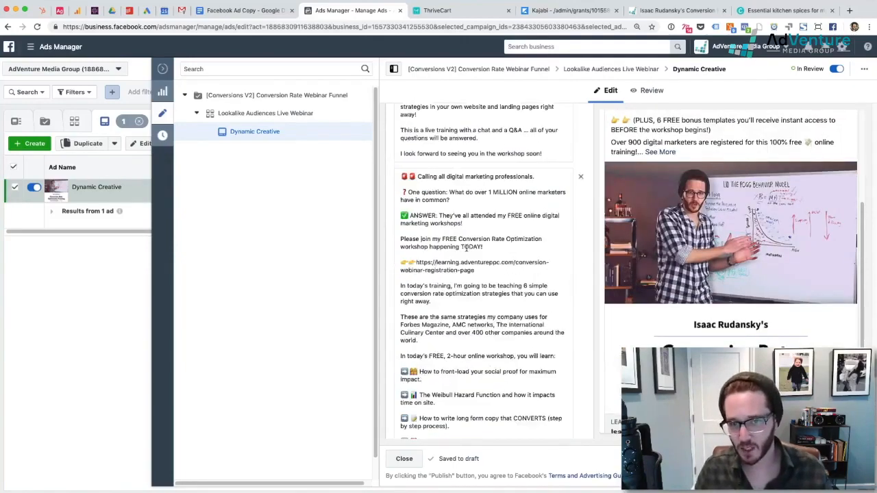
scroll(467, 250, up, 3)
scroll(480, 227, up, 5)
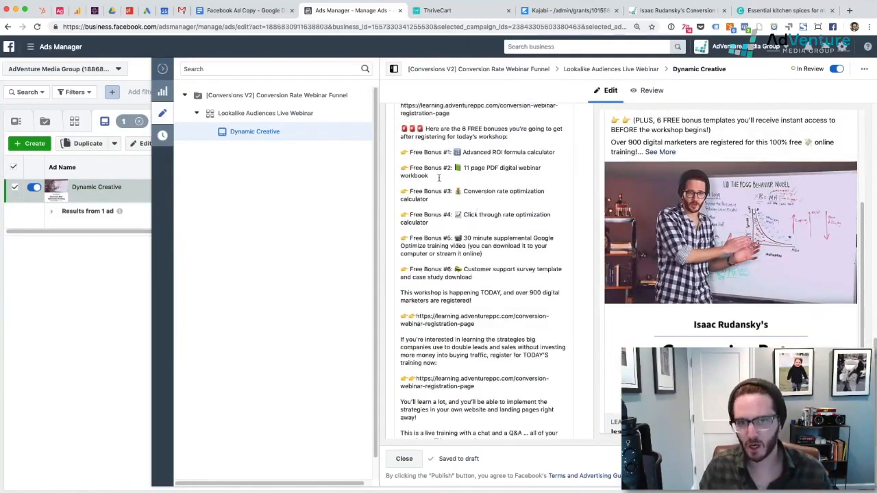
scroll(587, 293, down, 15)
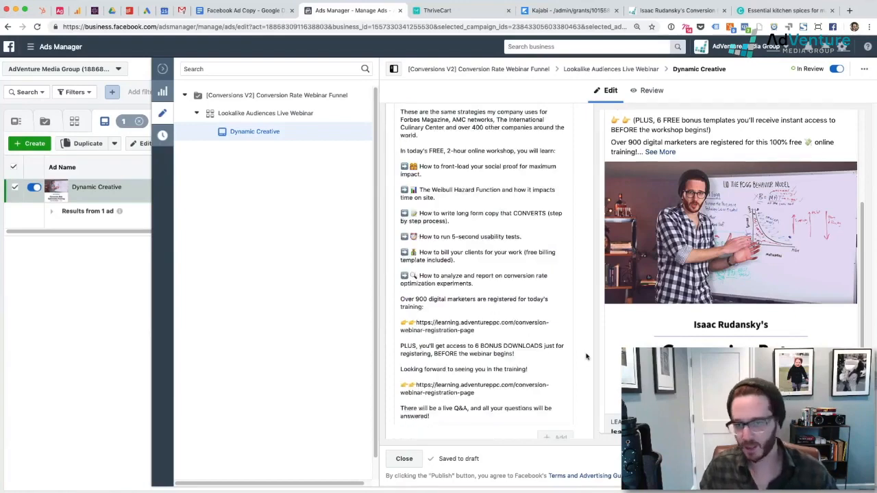
Set the Dynamic Creative ad's optional display link to adventureppc.com.
scroll(587, 355, down, 4)
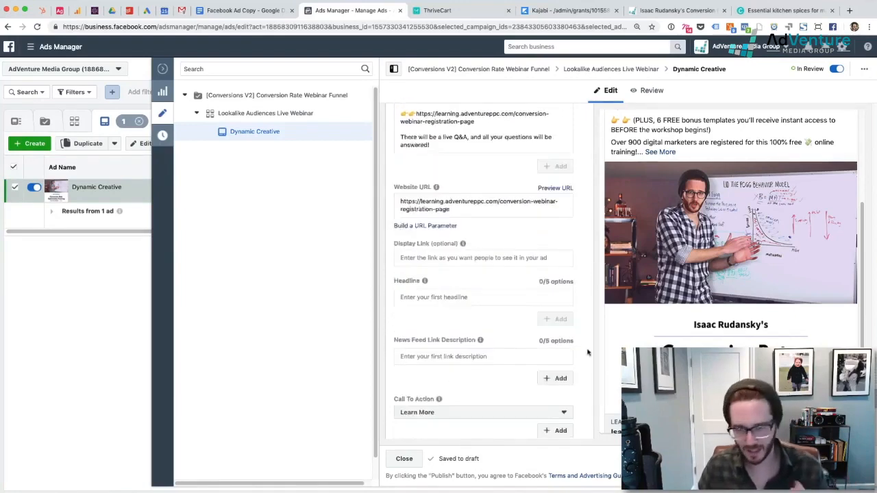
click(450, 258)
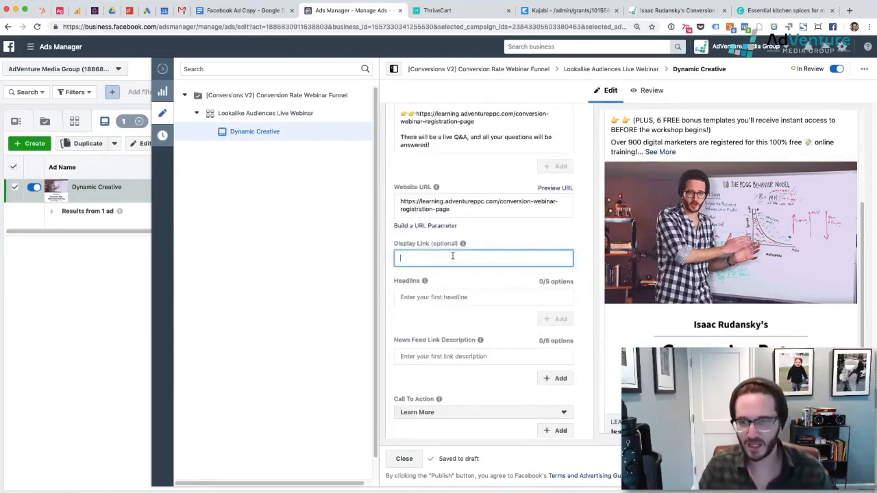
scroll(451, 258, down, 4)
scroll(757, 251, down, 2)
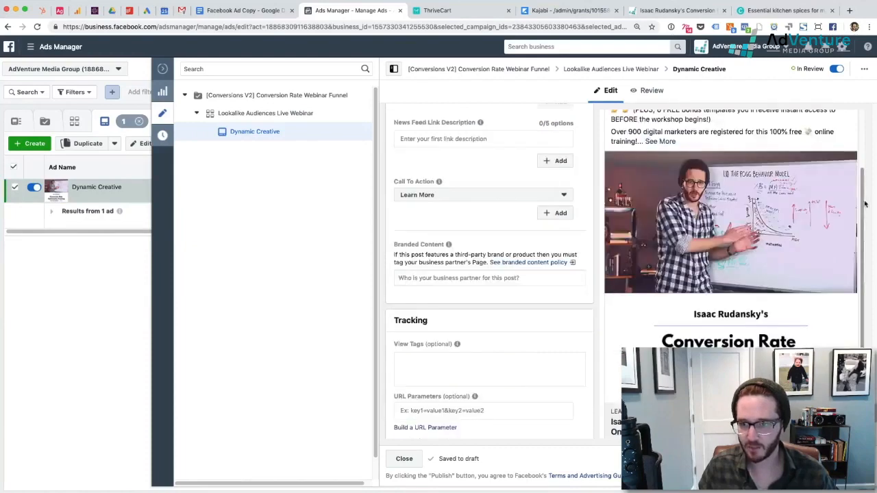
scroll(531, 285, up, 2)
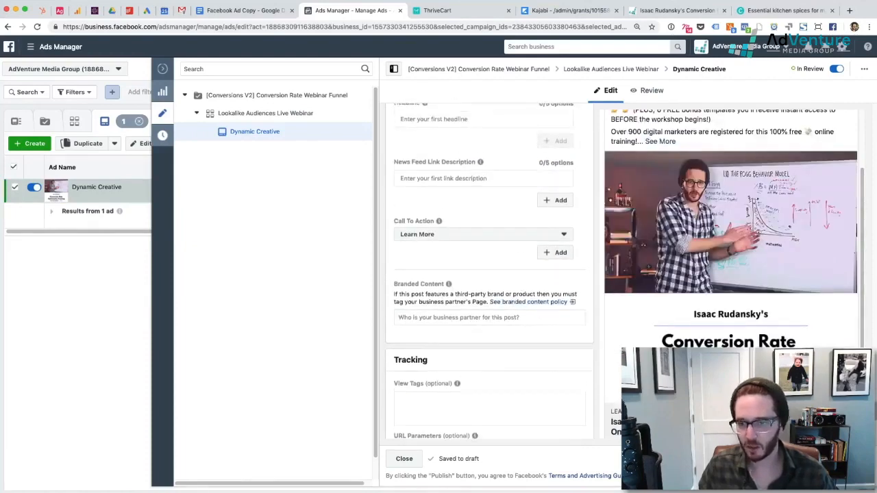
scroll(427, 316, up, 4)
scroll(428, 312, down, 1)
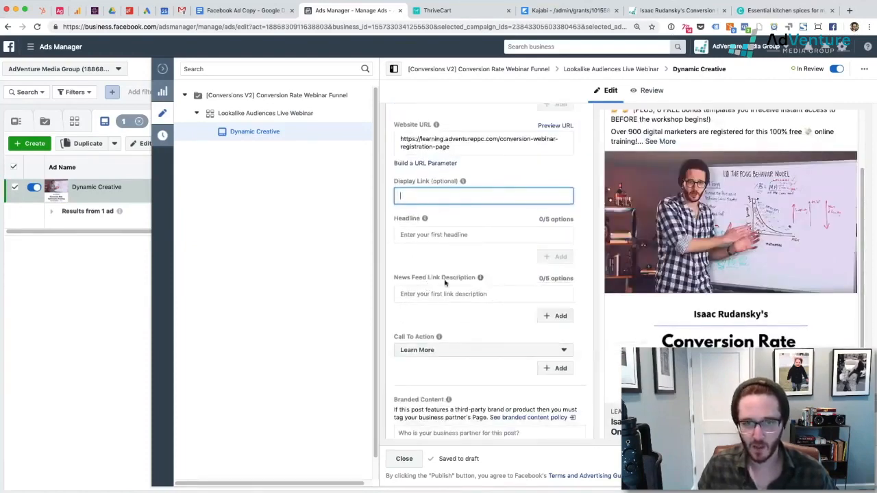
text(adventureppc.com)
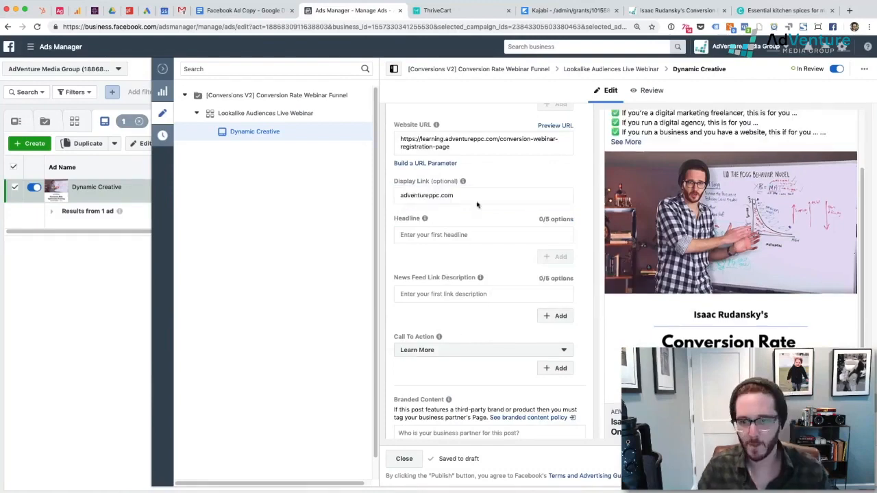
scroll(671, 320, down, 2)
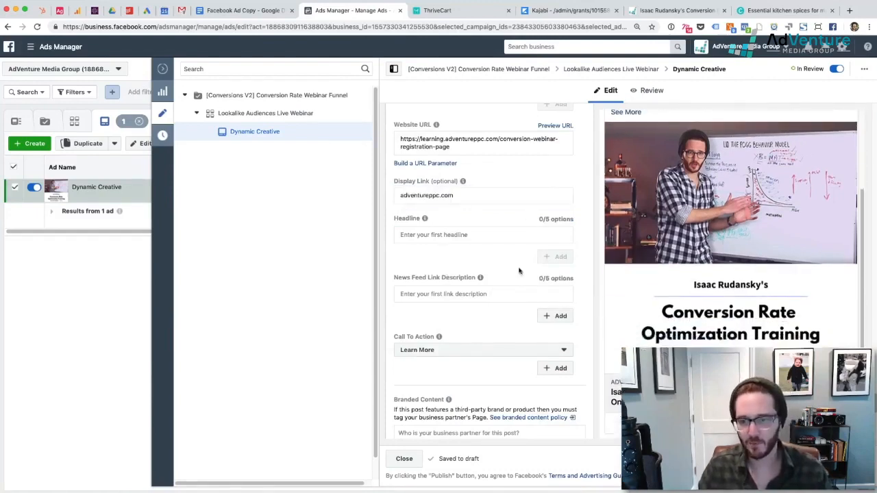
Enter "[NEW WORKSHOP] Conversion Rate Training" as the ad's first headline.
scroll(543, 268, up, 1)
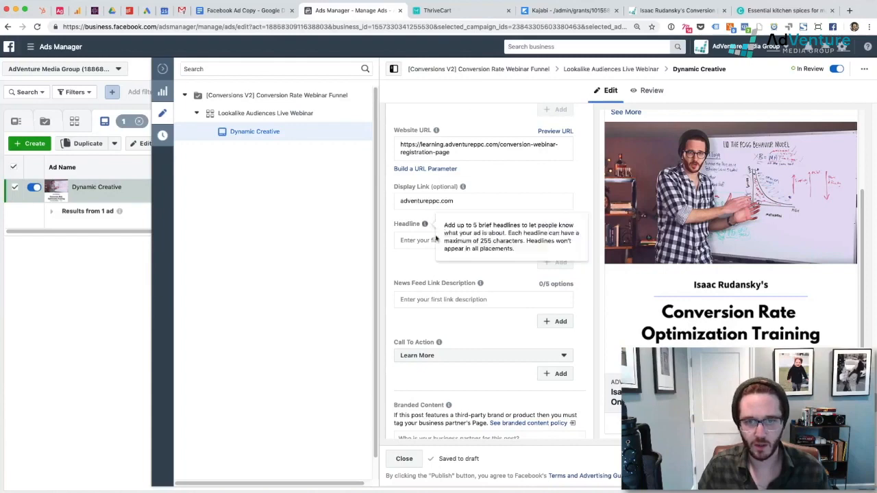
click(412, 239)
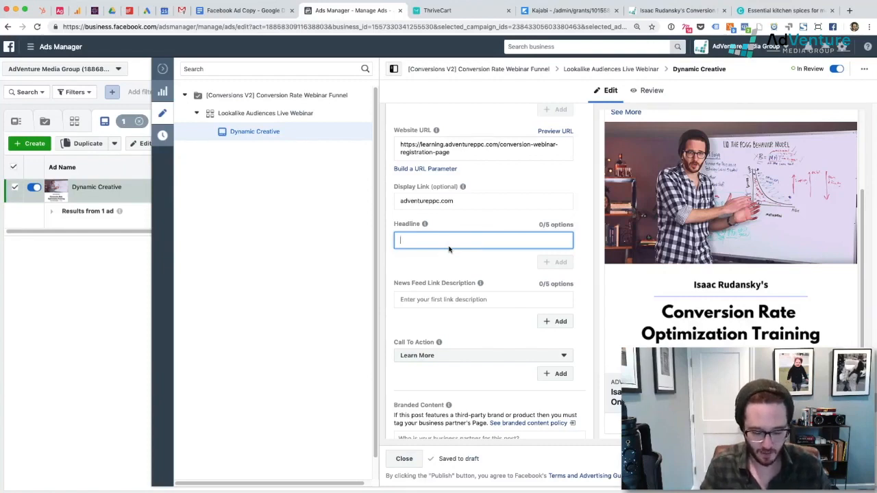
text(NEW)
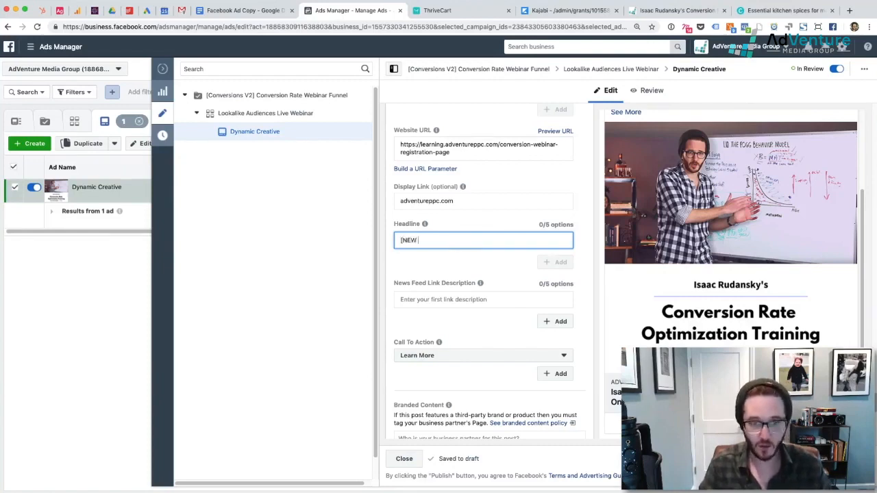
text( WORKS)
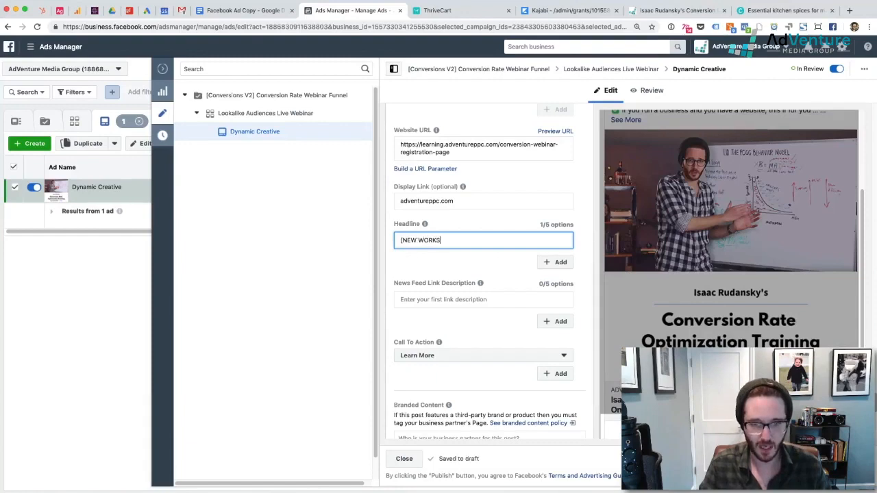
text(HOP])
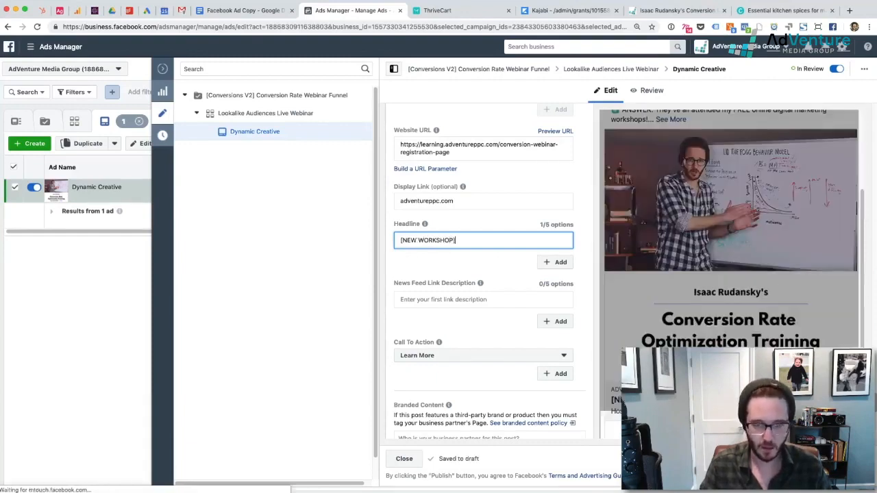
text( Conver)
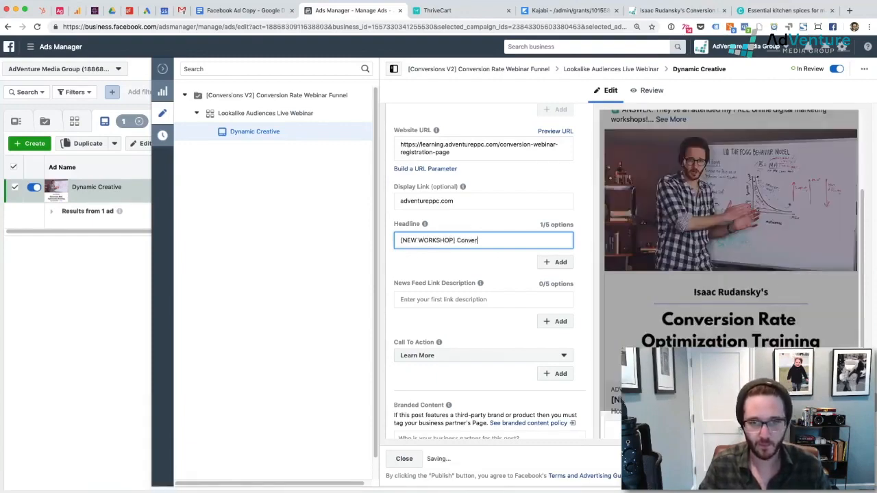
text(sion Ratw)
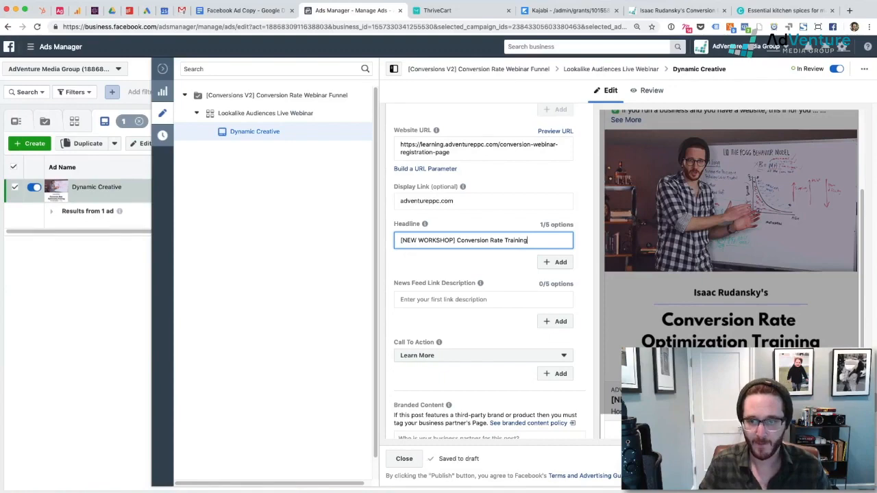
Switch the ad preview to the Mobile News Feed placement and examine how the ad looks there.
scroll(674, 184, up, 2)
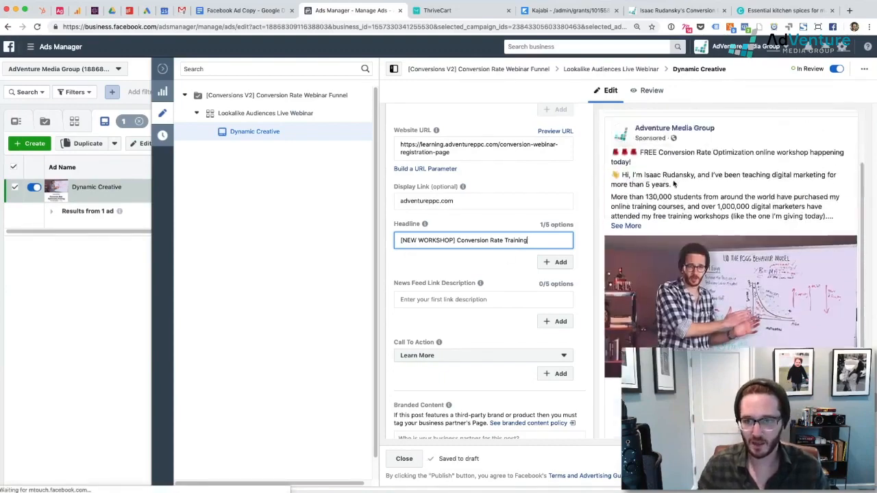
scroll(675, 184, up, 3)
click(643, 147)
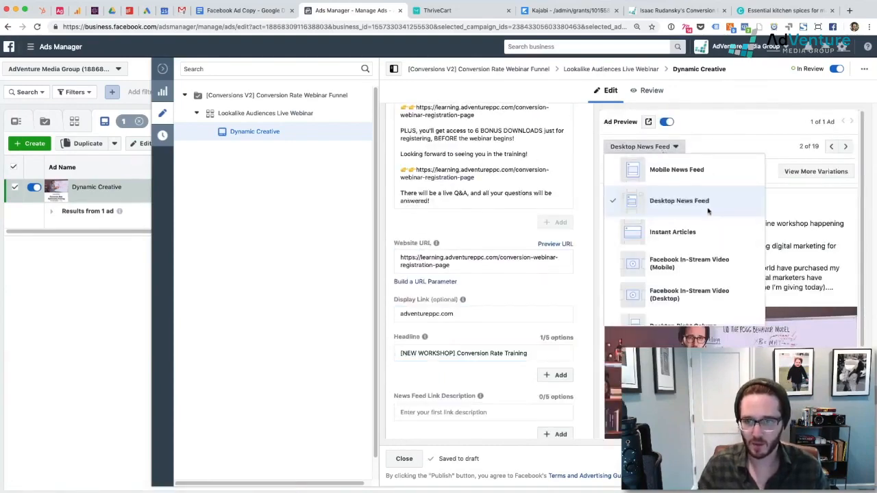
click(677, 170)
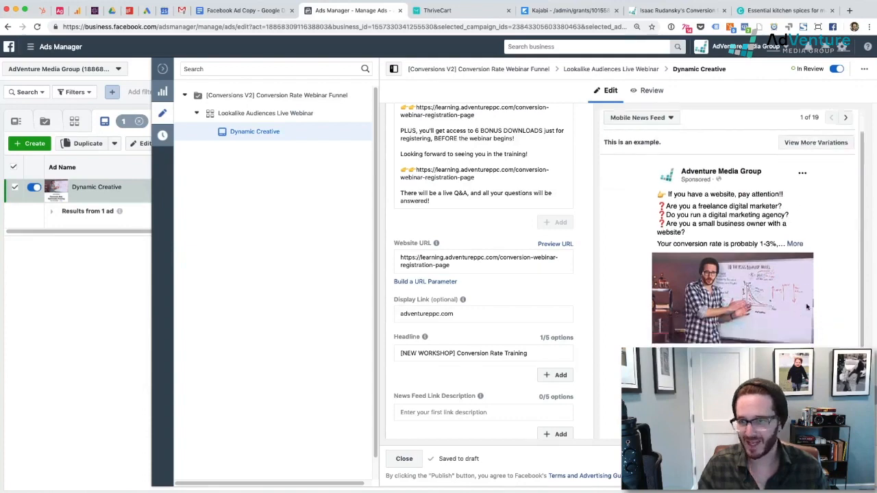
scroll(773, 316, down, 3)
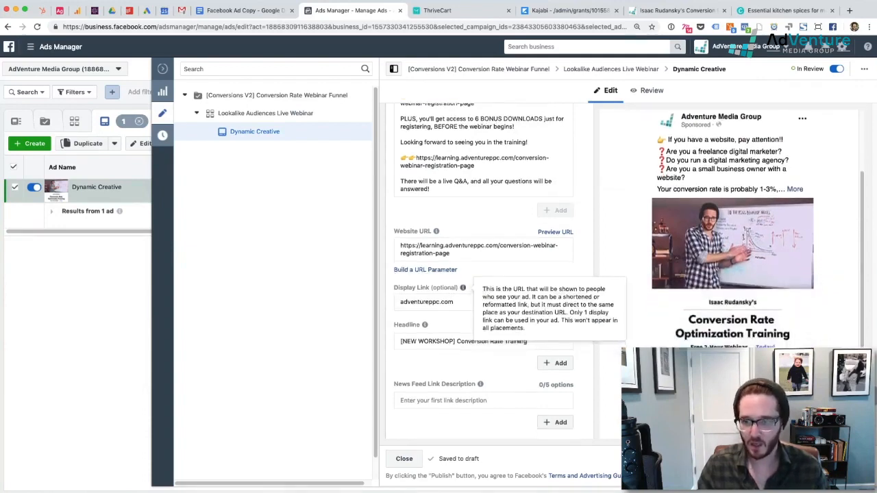
scroll(451, 295, down, 1)
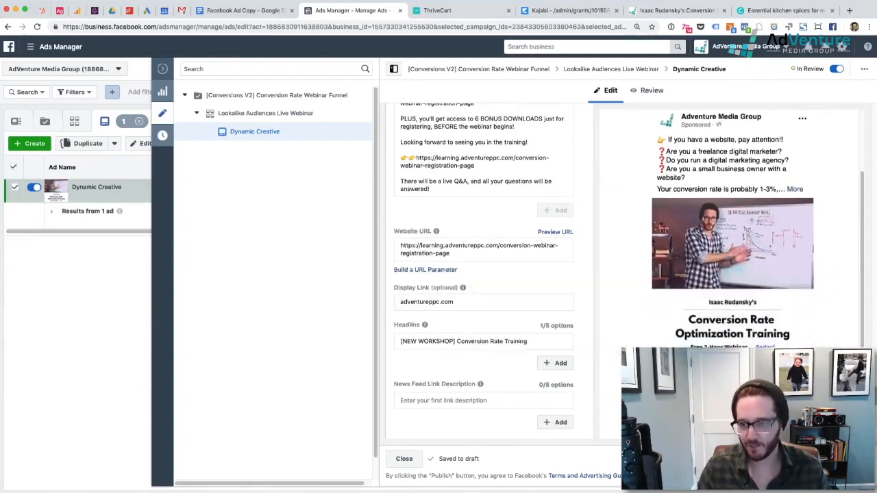
Fill all five headline options with siren emojis, adding HAPPENING TODAY, Over 1 MILLION Digital Marketers Trained, [TODAY] Learn Conversion Rate Optimization and [FREE WORKSHOP] Conversion Rate Training.
scroll(559, 353, down, 1)
click(561, 352)
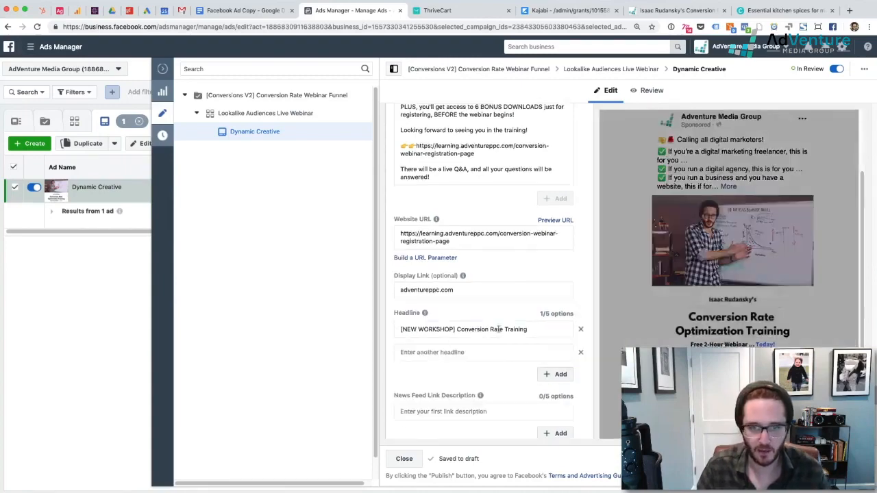
click(460, 352)
text([H)
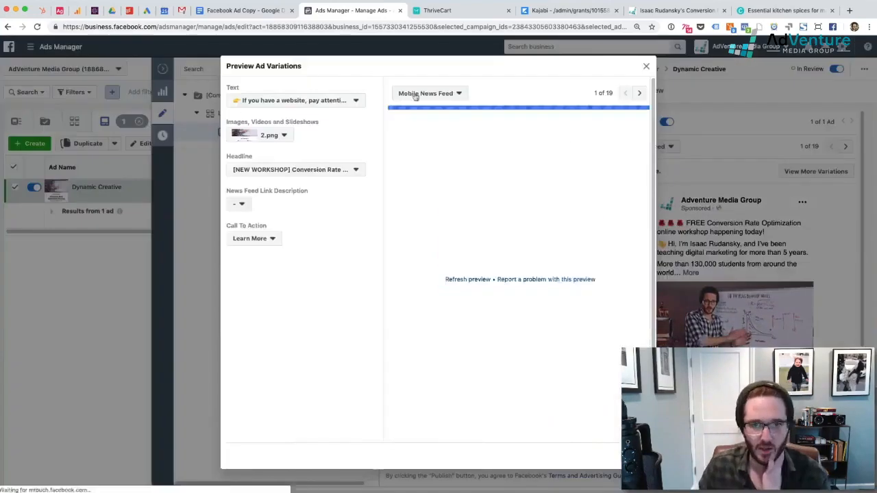
click(295, 169)
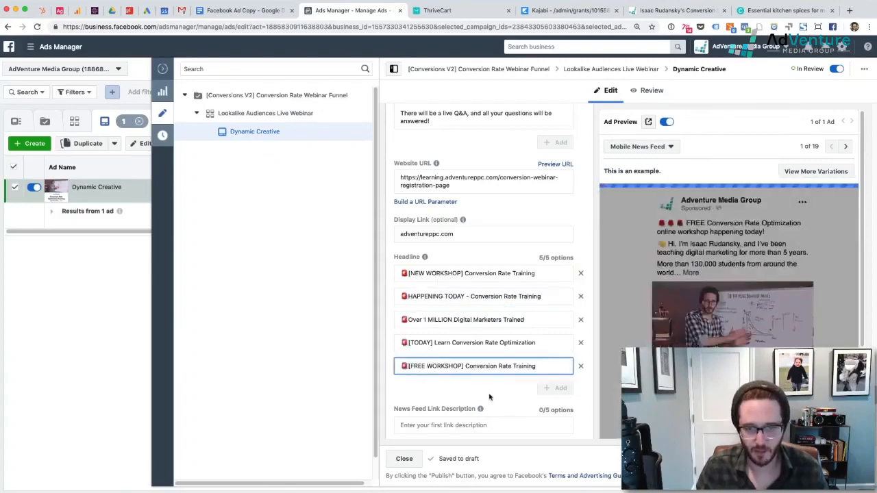
scroll(677, 322, down, 2)
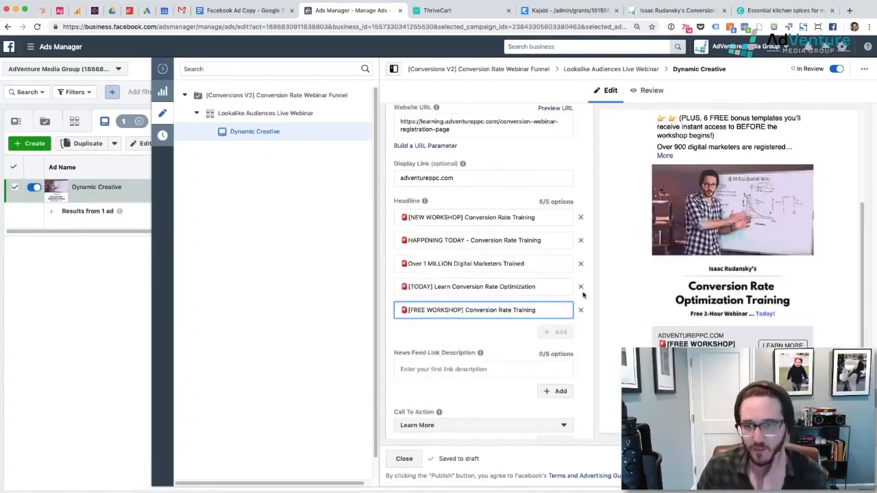
click(515, 329)
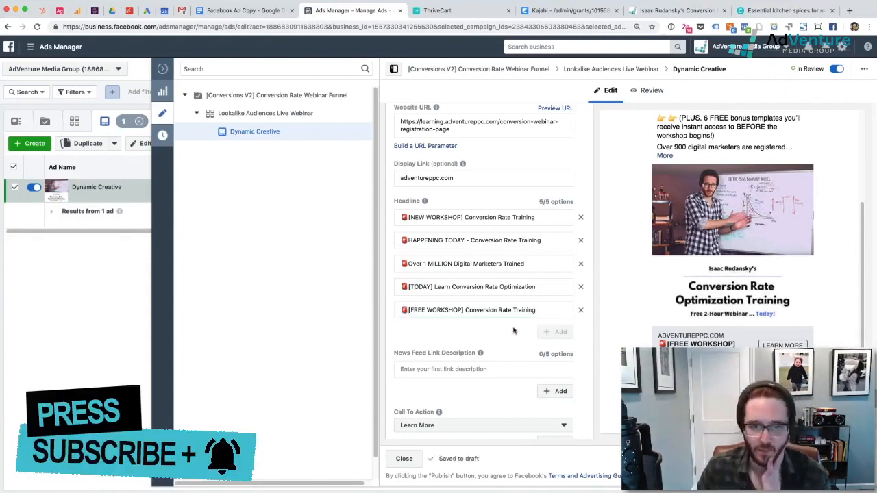
Enter "Over 900 online marketers registered for this event" as the ad's first News Feed link description.
scroll(514, 322, down, 2)
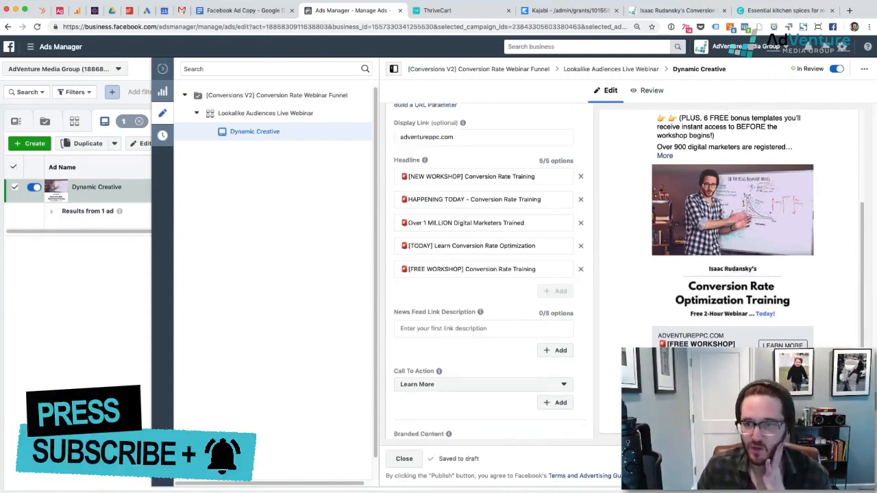
click(446, 328)
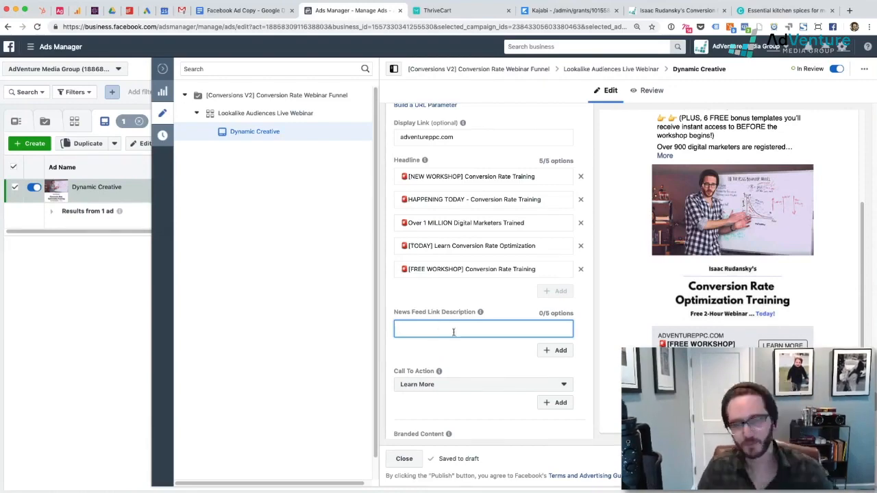
scroll(452, 332, down, 1)
scroll(414, 415, down, 1)
click(464, 288)
text(Just over 900 online marketing professional registered for today's online training!)
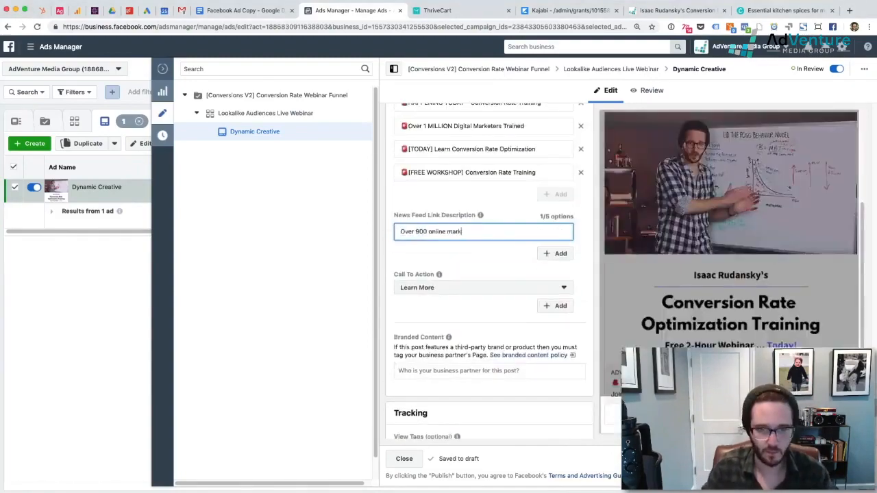
text(eters registered for this event)
Add a second News Feed link description reading "Over 1 MILLION digital marketers trained".
click(555, 253)
click(436, 225)
text(Over 1 MILLION digital marketers trained)
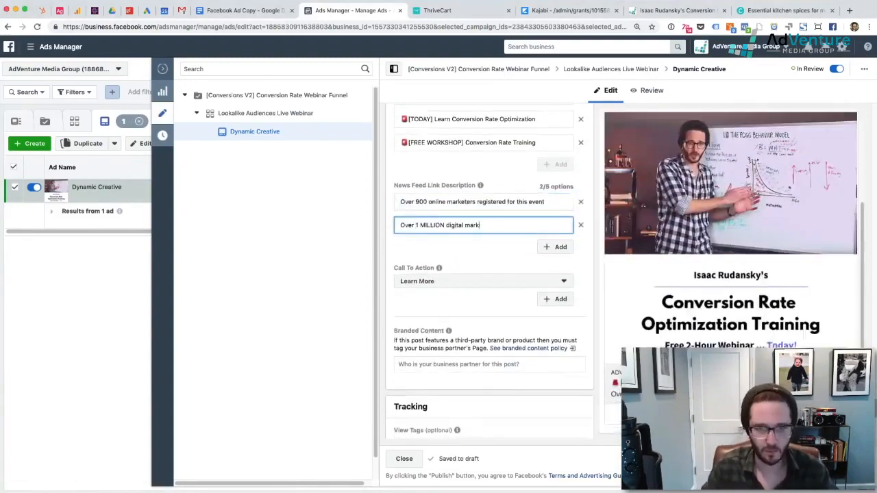
Add descriptions for the presenter's Conversion Rate workshop TODAY and "Register NOW for today's online workshop to reserve a spot!", prefixing all four with green check marks.
click(555, 247)
click(462, 248)
text(Isaac Rudansky's Conversion Rate workshop TODAY)
click(555, 270)
text(Register NOW for today's online workshop to reserve a spot!)
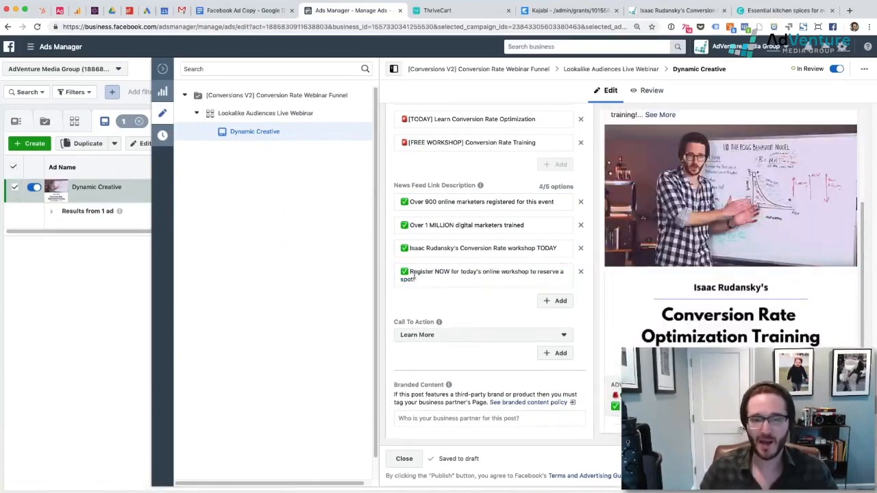
Add Sign Up as a second call to action for the ad alongside Learn More.
scroll(475, 295, down, 3)
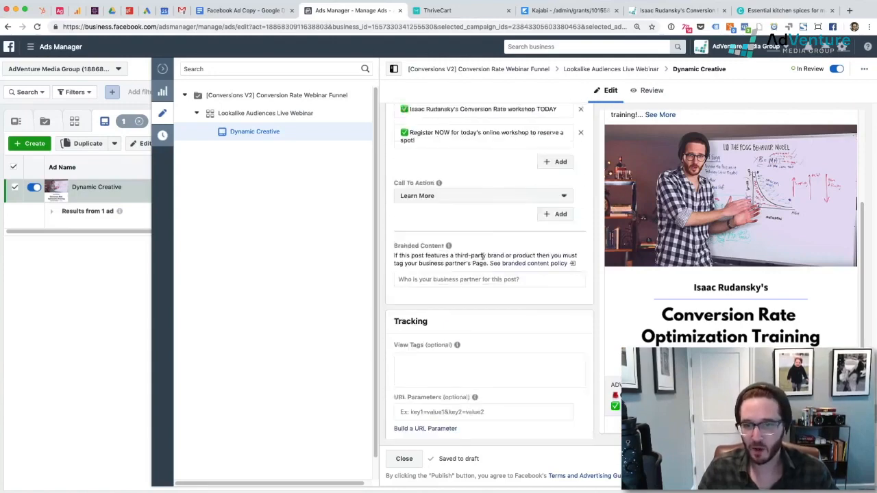
scroll(471, 206, up, 1)
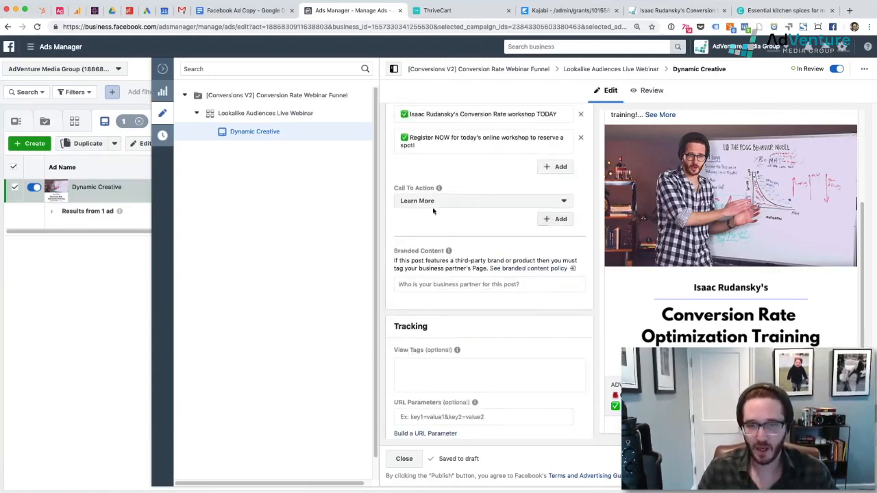
click(548, 220)
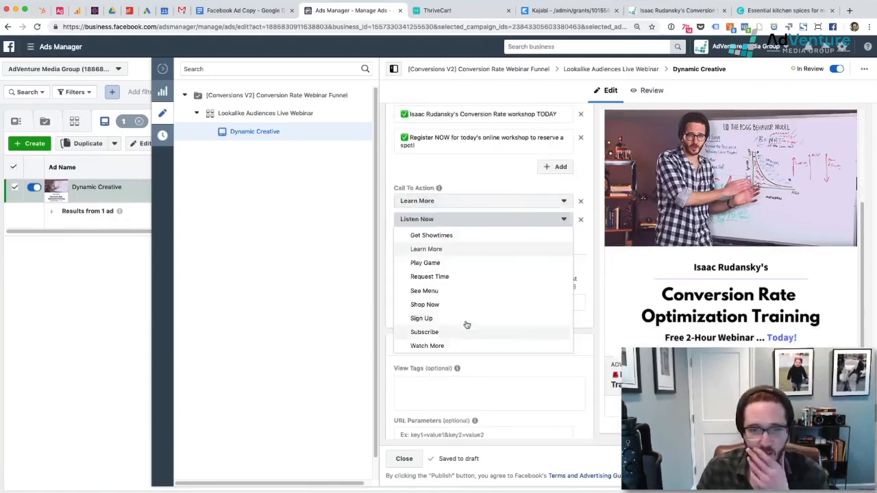
click(476, 315)
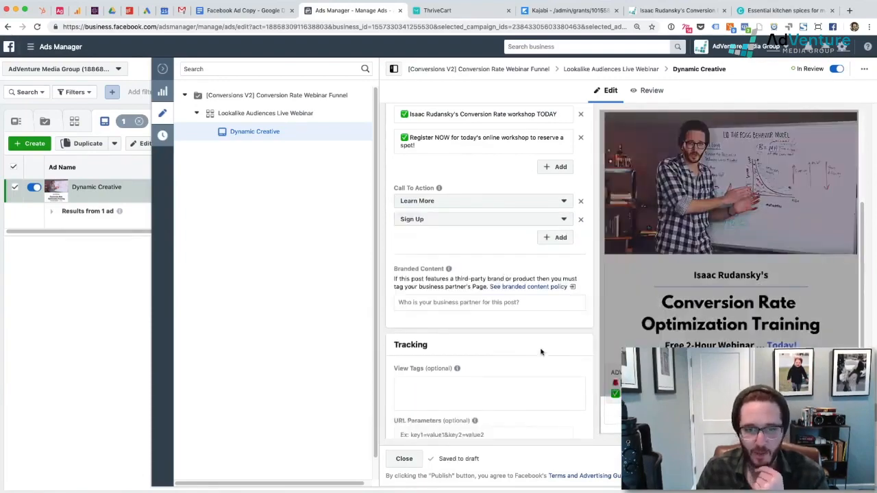
Review the ad's branded content, URL parameter, pixel and offline event tracking settings, and return to the ad's identity settings.
scroll(541, 352, down, 1)
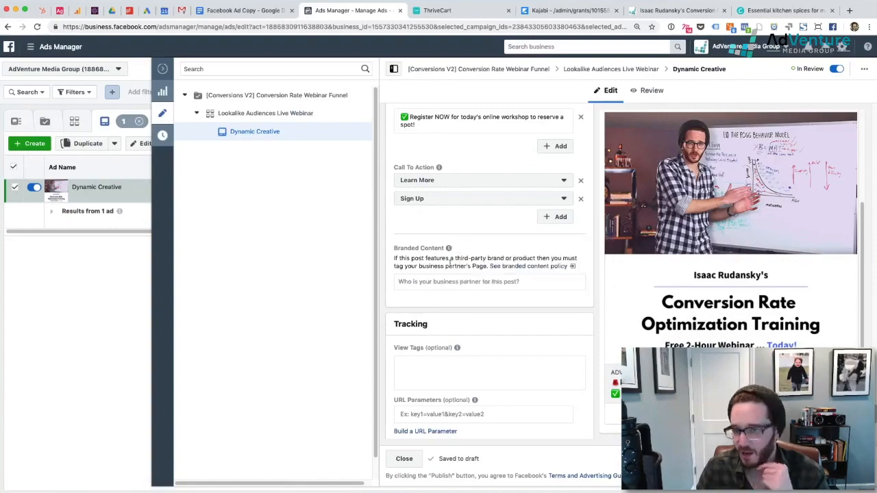
scroll(510, 329, down, 3)
scroll(510, 329, down, 2)
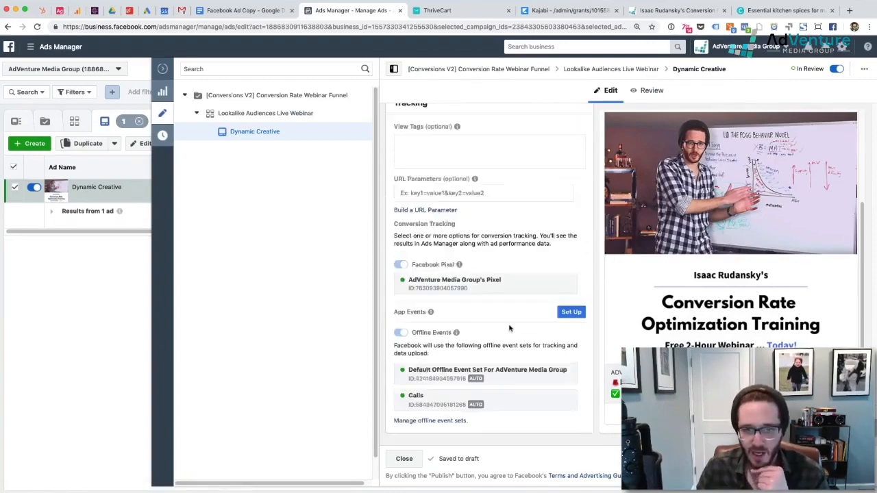
scroll(561, 357, up, 15)
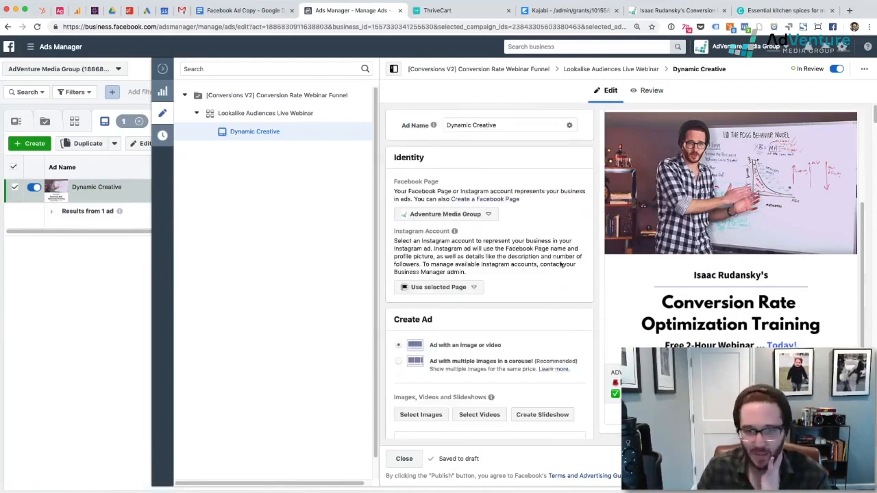
Rename the Lookalike Audiences Live Webinar ad set as "Lookalike Audiences Zoom Webinar".
click(260, 115)
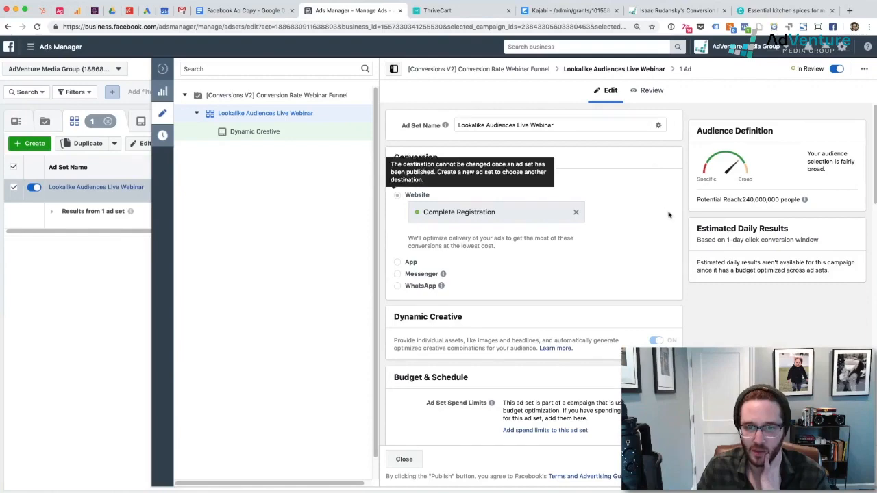
scroll(673, 223, down, 3)
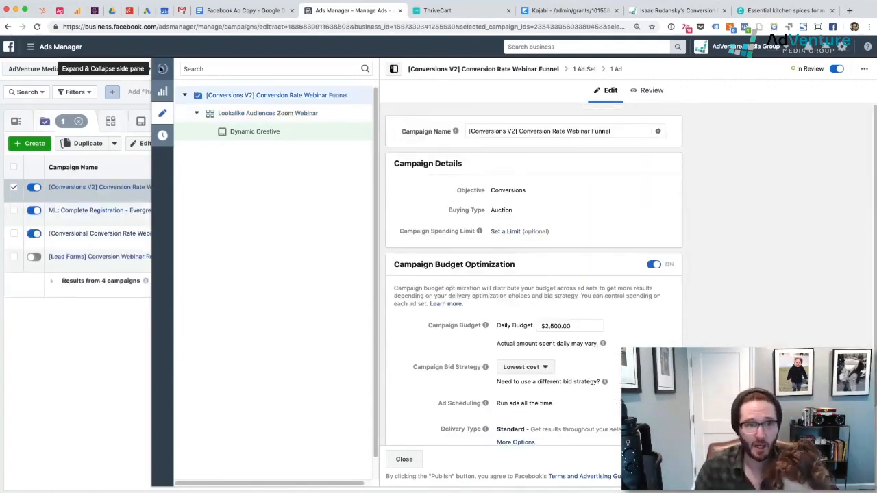
Collapse the campaign editor, turn off the [Conversions V2] Conversion Rate Webinar Funnel campaign and open a new browser tab.
click(163, 69)
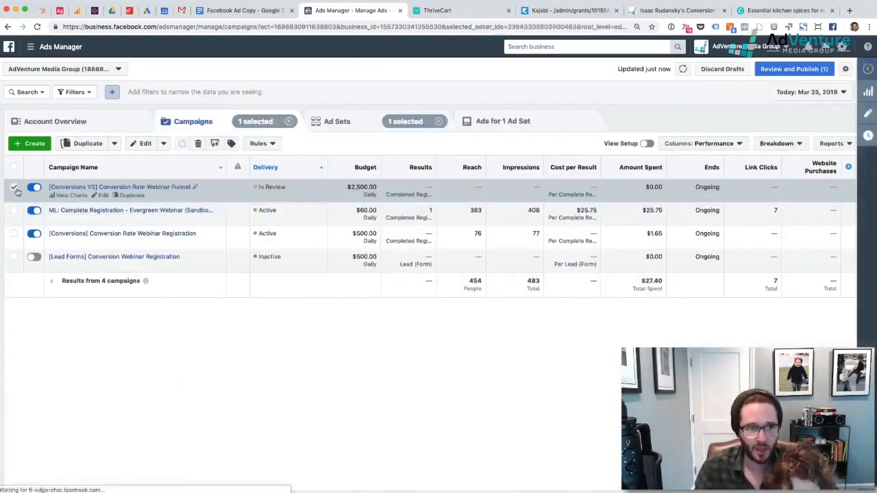
click(37, 189)
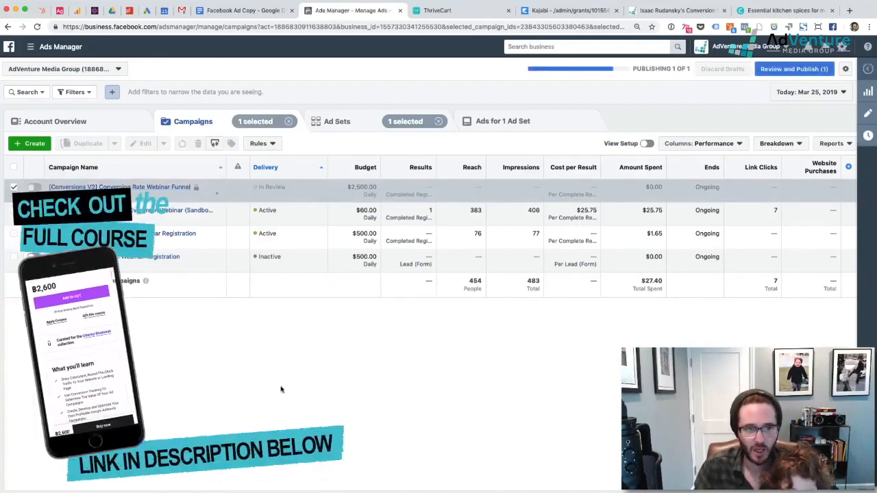
key(super+t)
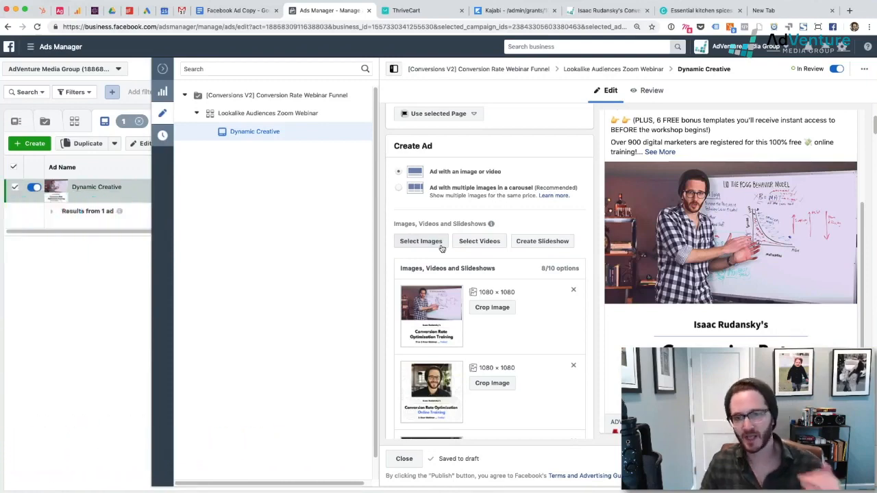
Create a square (1:1) slideshow with fade transitions from seven workshop images for the Dynamic Creative ad, previewing it first.
click(544, 243)
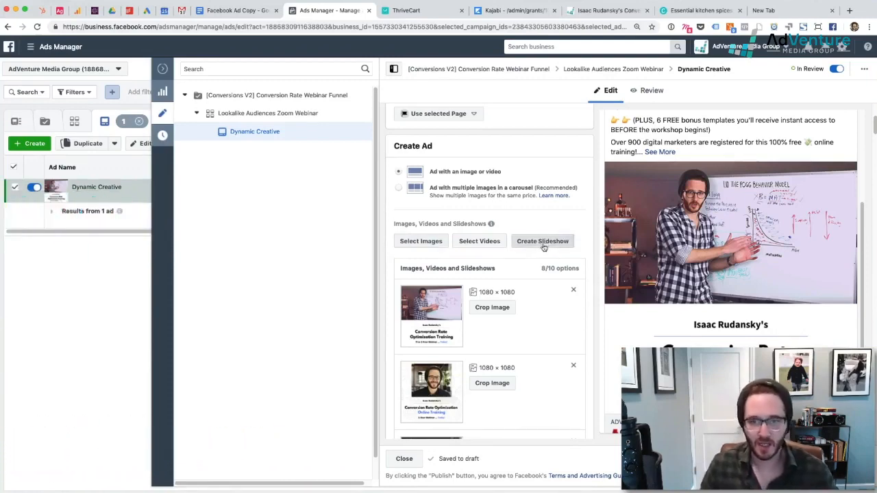
click(554, 241)
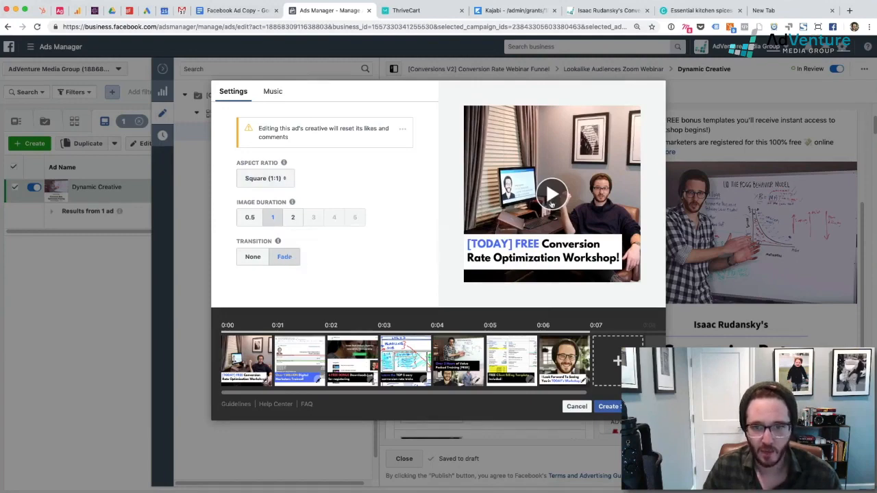
click(552, 199)
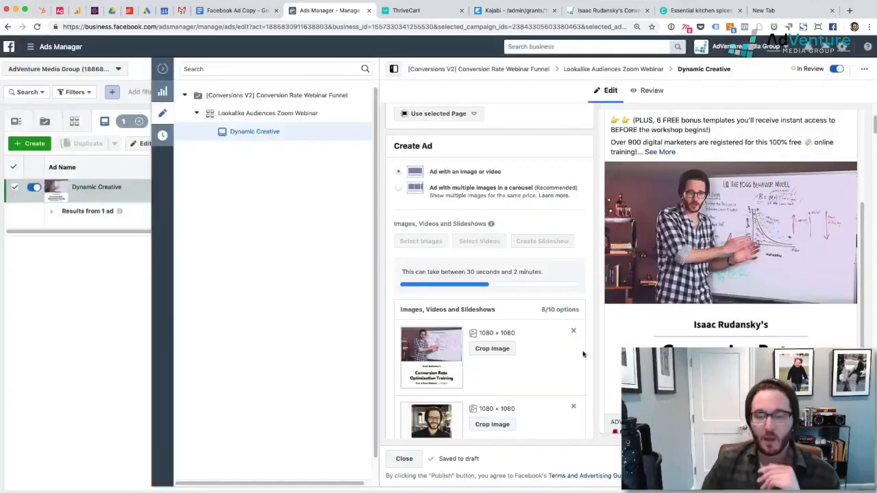
Examine the Dynamic Creative ad's list of images, slideshow and videos together with its Desktop News Feed preview.
scroll(585, 354, down, 3)
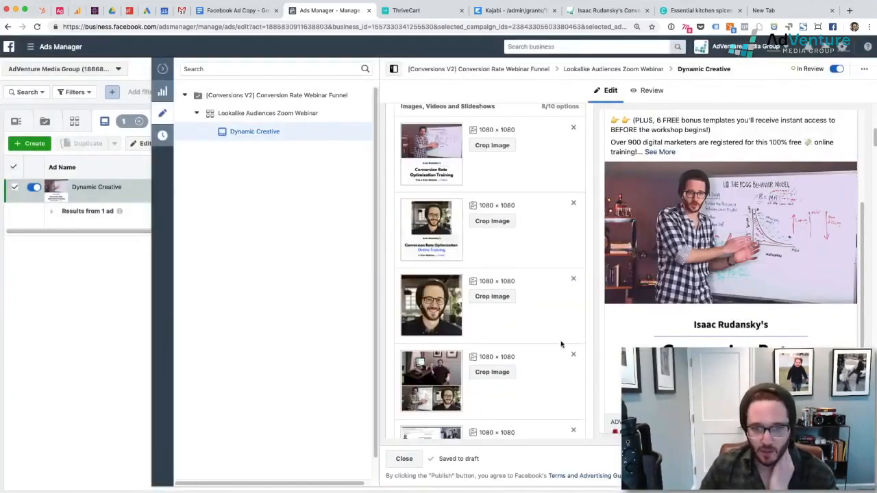
scroll(562, 342, down, 5)
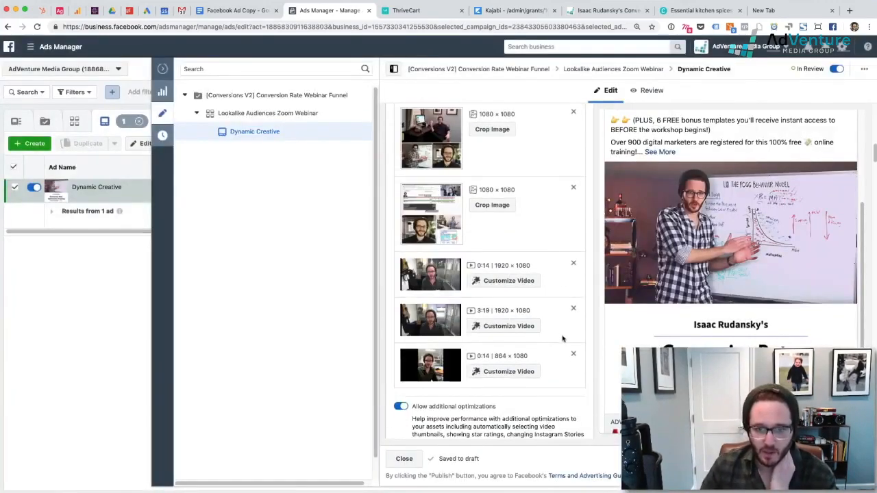
scroll(583, 220, up, 10)
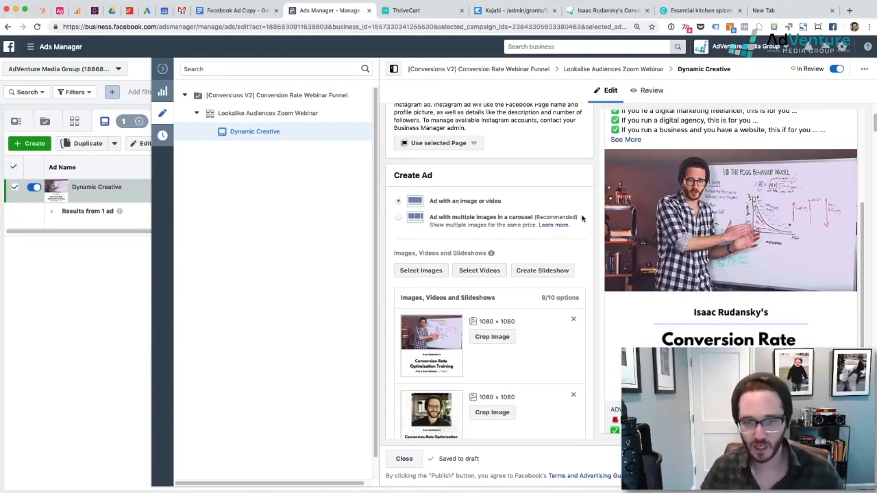
scroll(583, 218, down, 8)
scroll(603, 241, up, 6)
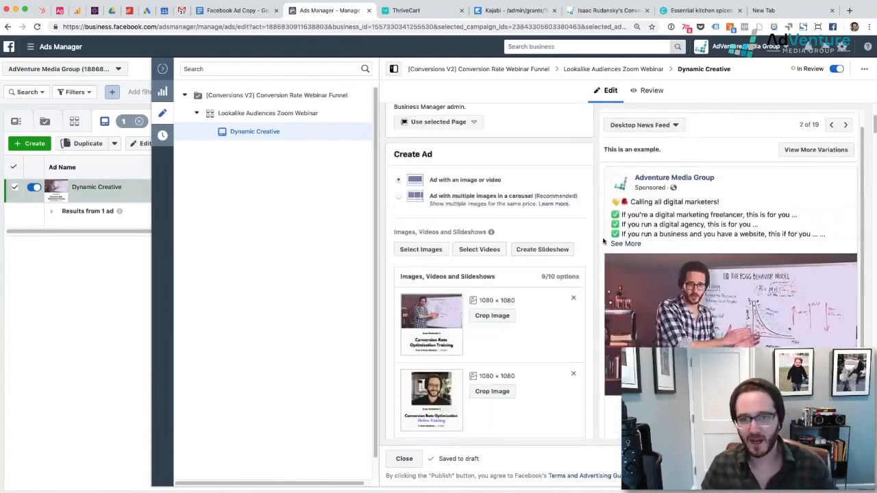
scroll(601, 240, up, 5)
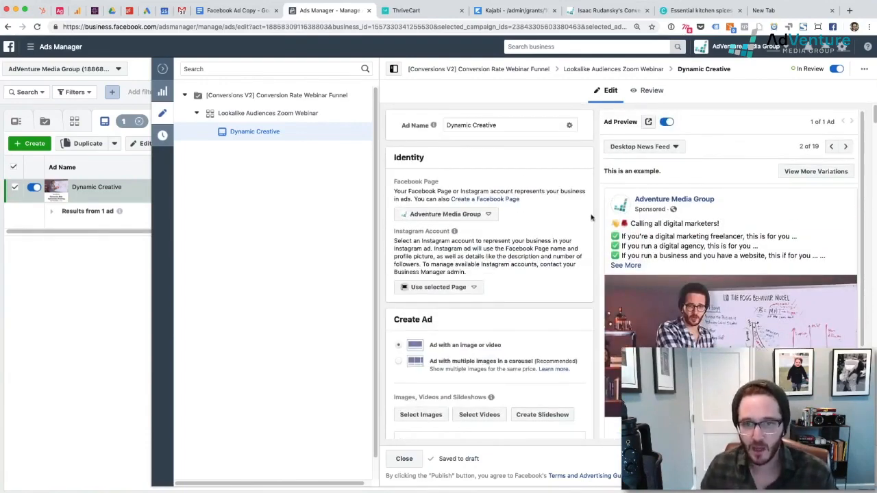
scroll(589, 233, down, 10)
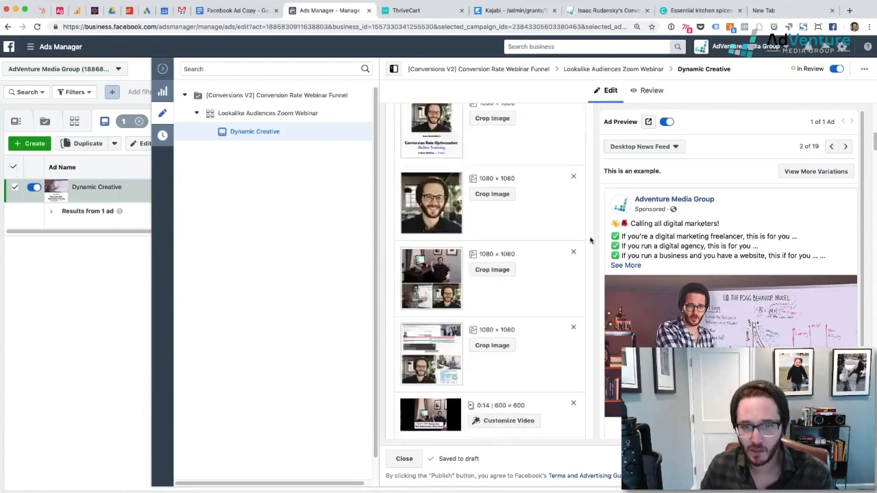
scroll(581, 311, down, 5)
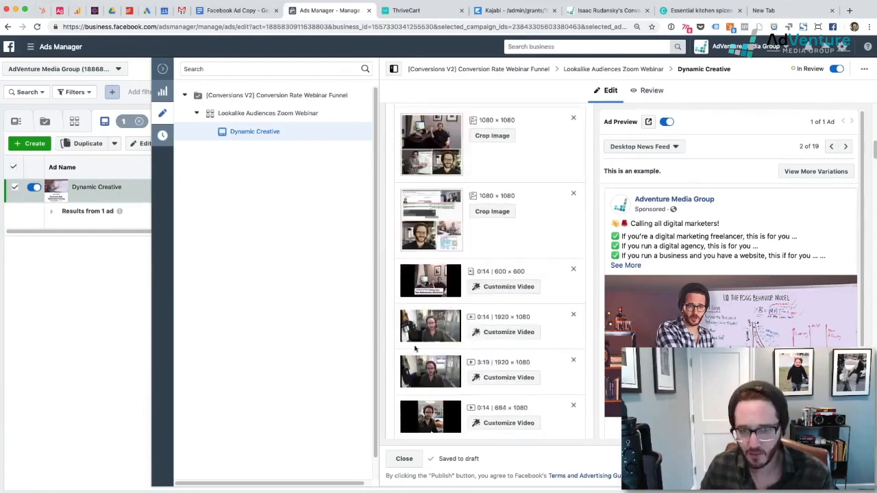
scroll(425, 363, down, 1)
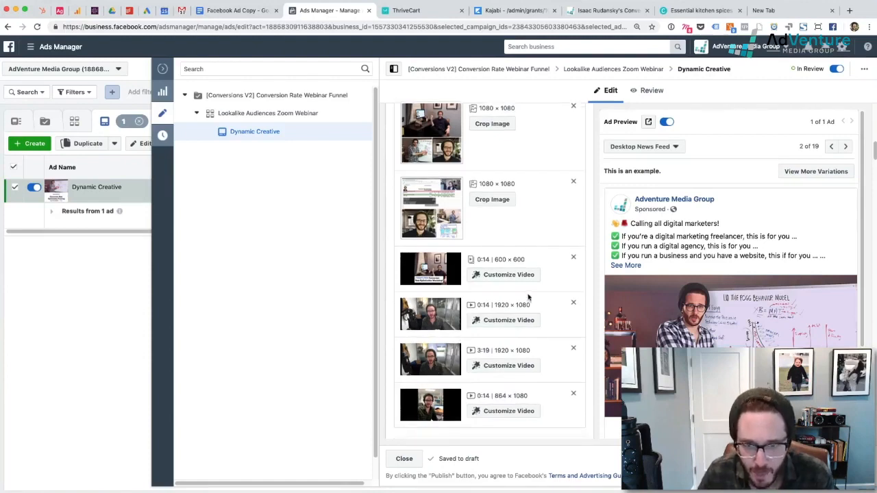
scroll(500, 281, up, 5)
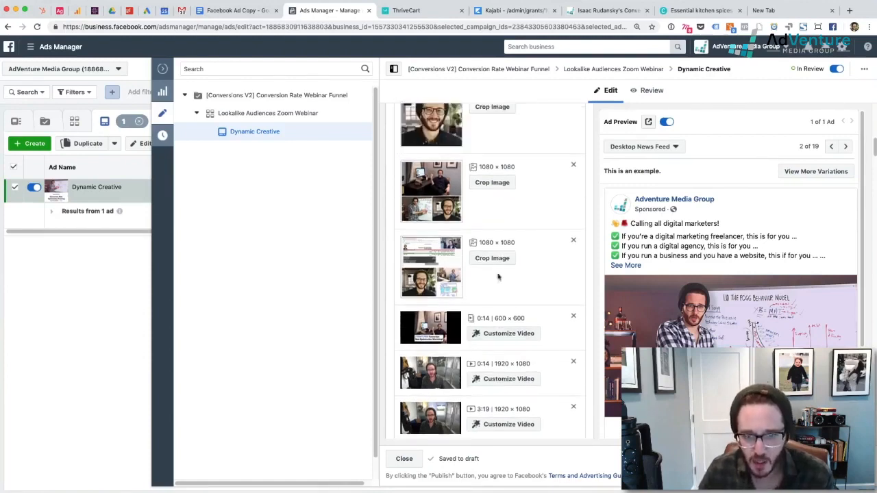
scroll(506, 285, down, 4)
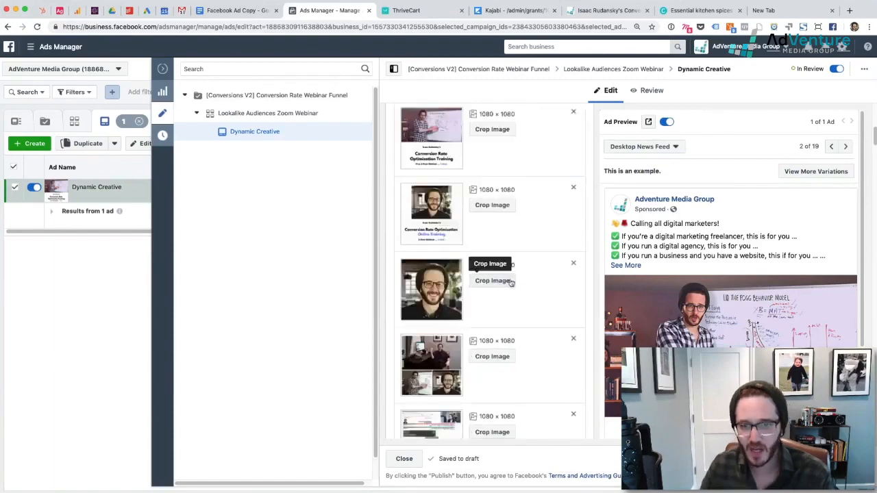
Review the Dynamic Creative ad's videos, text options, headlines, link descriptions, calls to action and tracking settings, and publish its changes.
scroll(552, 321, down, 4)
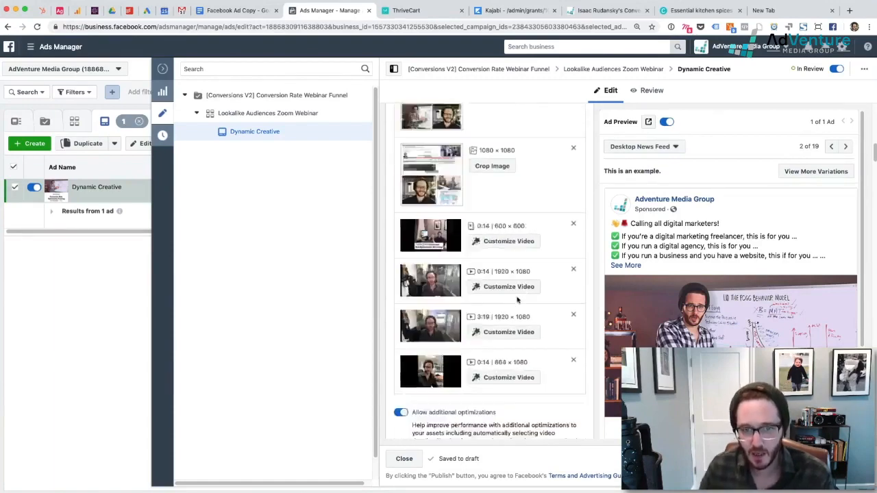
scroll(551, 321, down, 3)
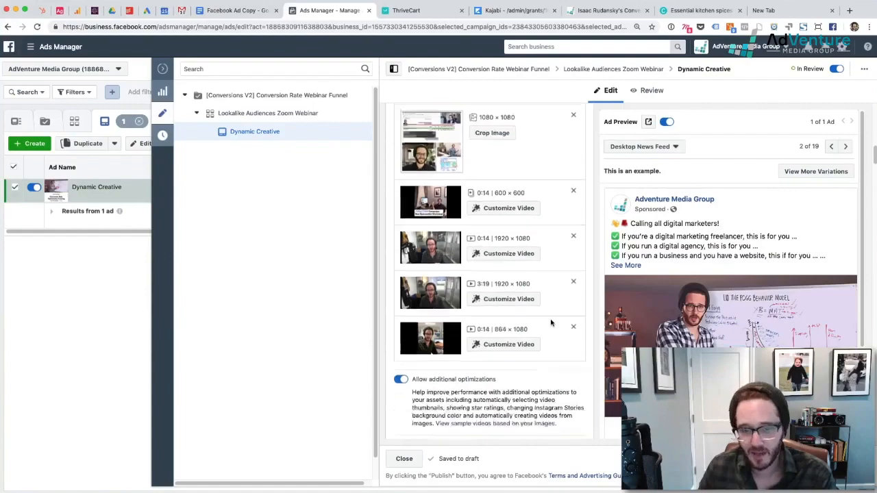
scroll(577, 359, down, 8)
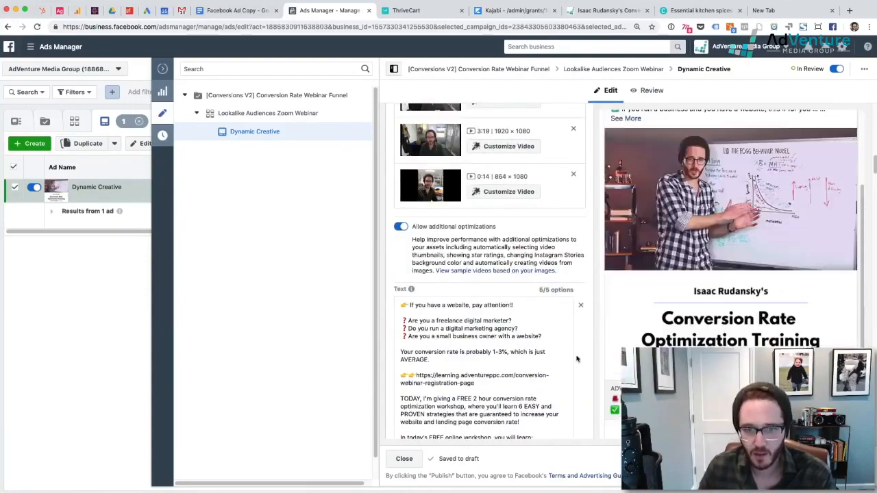
scroll(575, 356, down, 5)
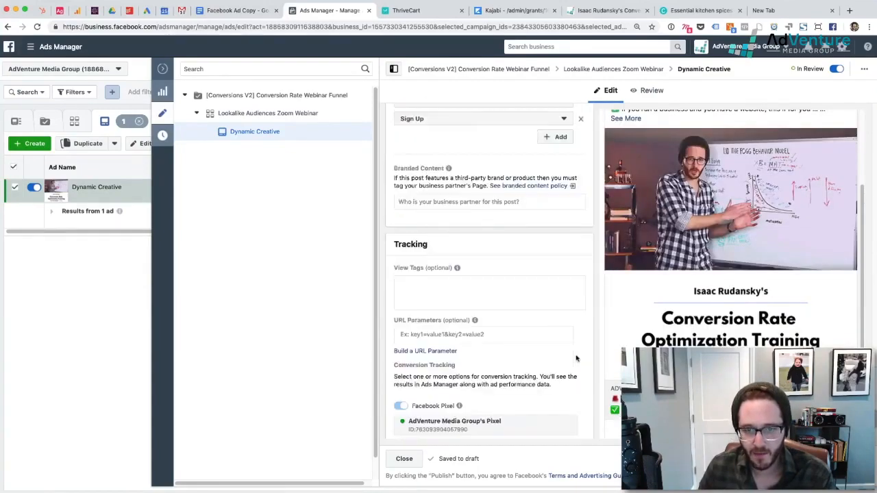
scroll(576, 356, up, 3)
scroll(455, 312, up, 3)
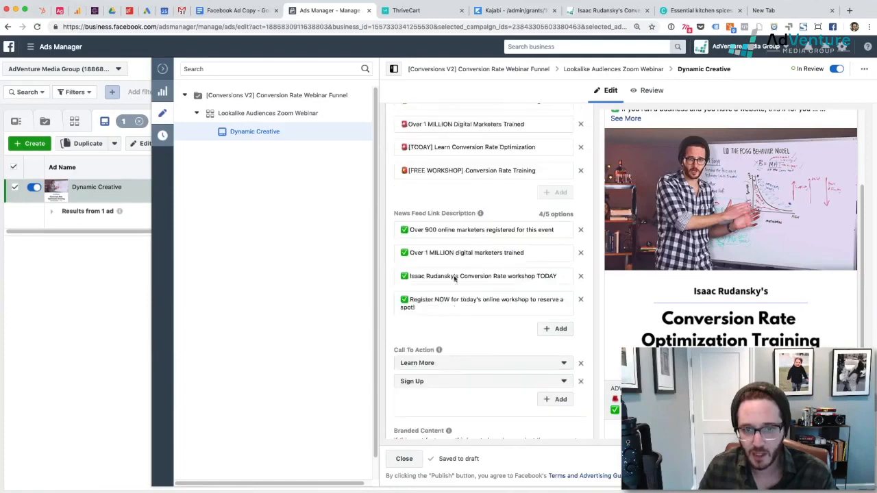
scroll(464, 304, up, 3)
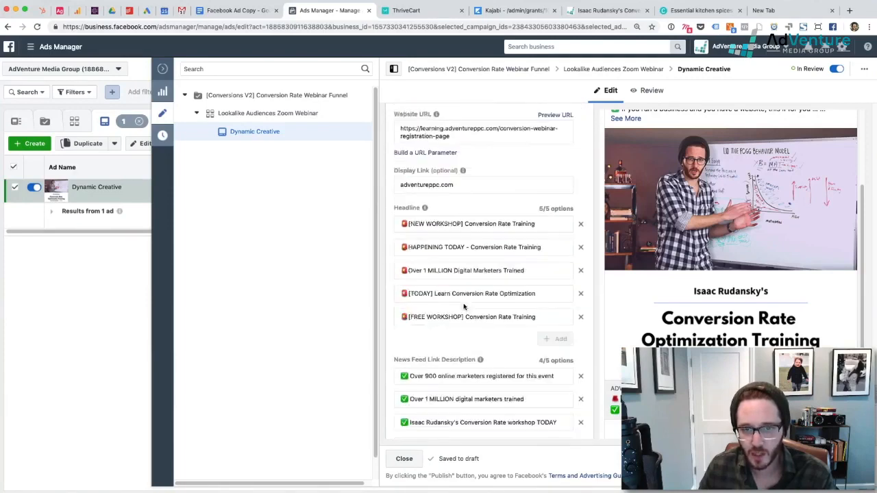
scroll(528, 333, down, 10)
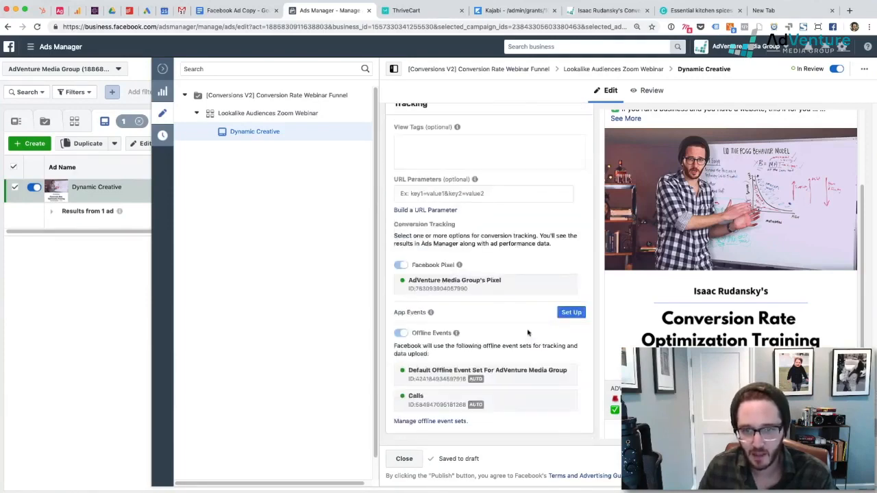
scroll(730, 274, down, 1)
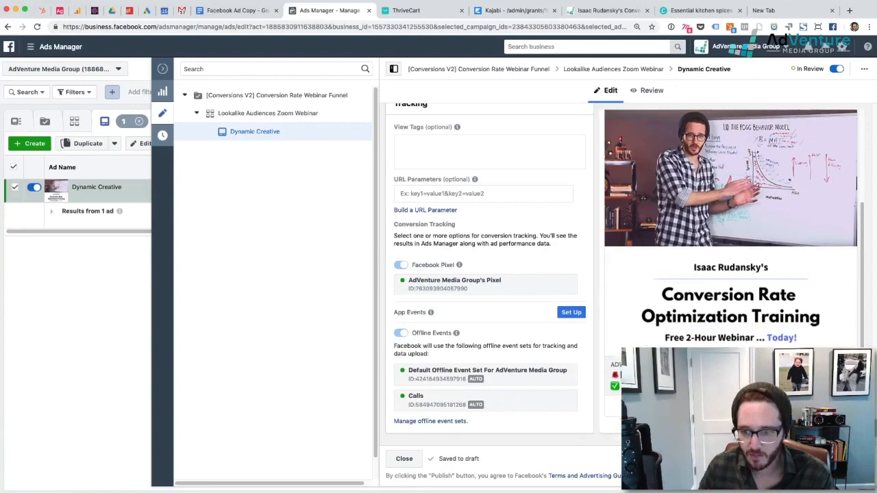
click(847, 459)
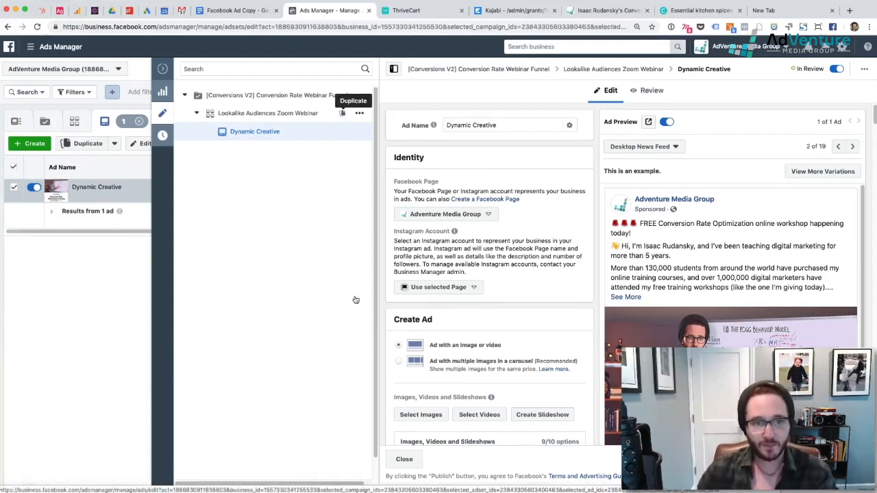
Duplicate the Lookalike Audiences Zoom Webinar ad set once into the existing [Conversions V2] Conversion Rate Webinar Funnel campaign.
click(342, 114)
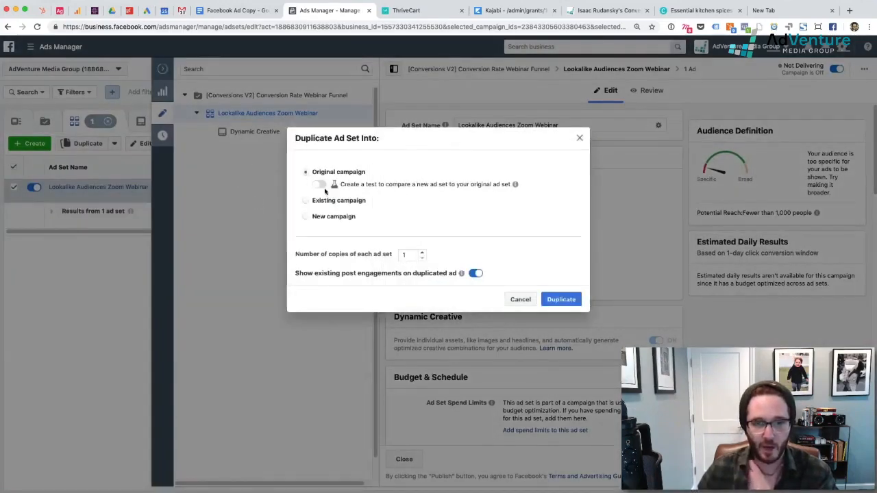
click(309, 203)
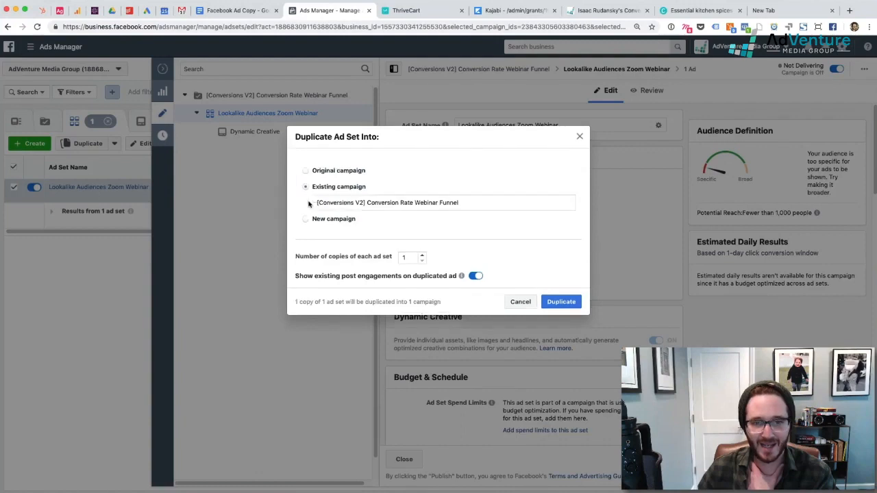
click(465, 203)
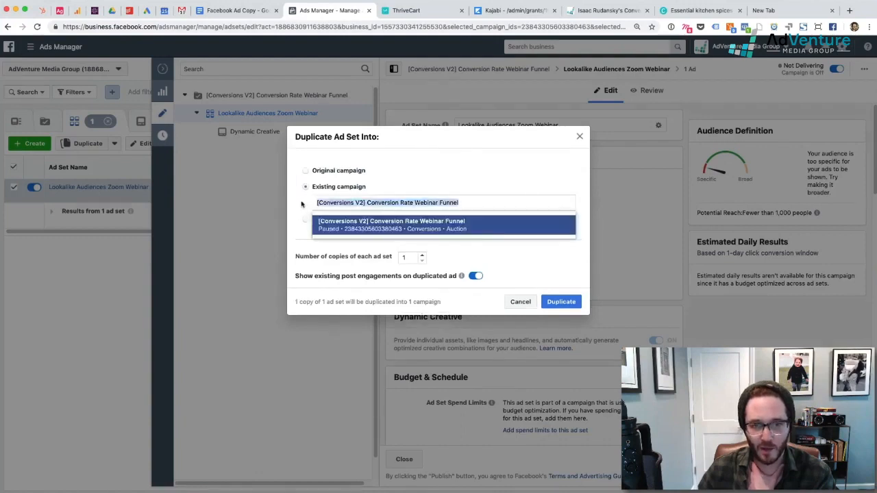
click(319, 204)
click(388, 205)
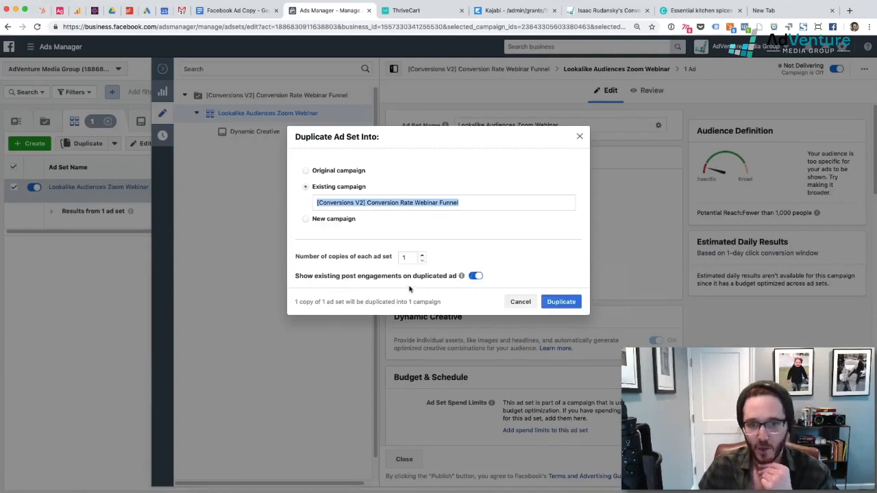
click(561, 302)
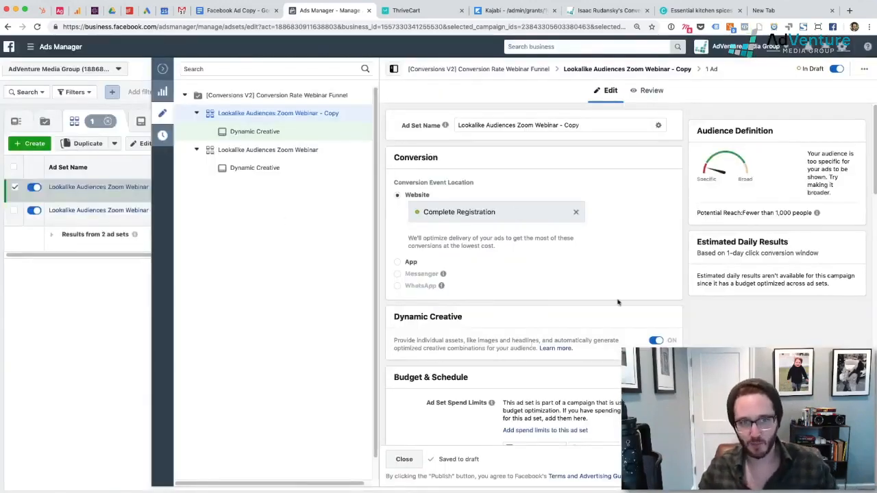
Rename the copied Zoom Webinar ad set as "Lookalike Audiences Visitors 180 Days".
scroll(604, 293, down, 3)
scroll(617, 304, up, 3)
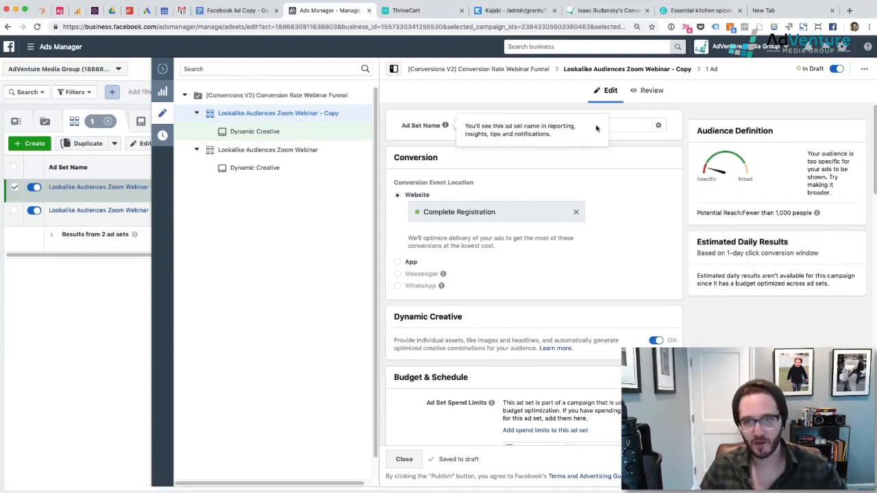
drag(583, 125, 518, 127)
text(Visitors 1)
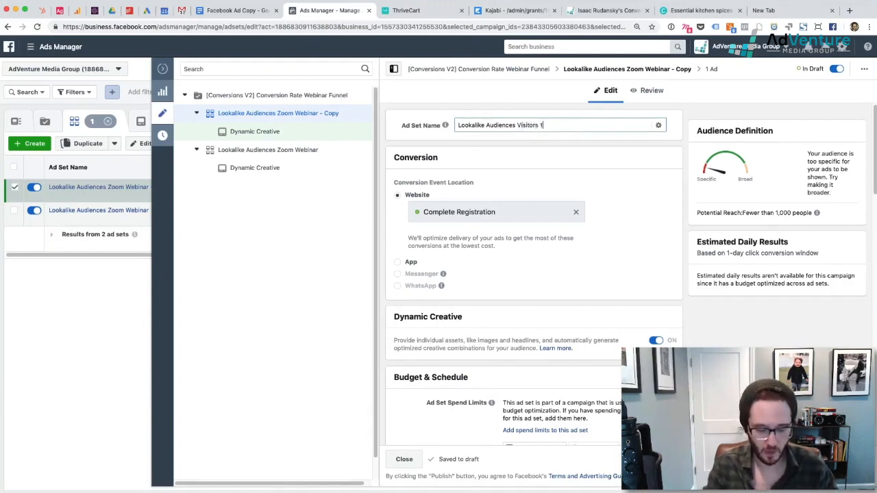
text(80 Da)
key(BackSpace)
text(ys)
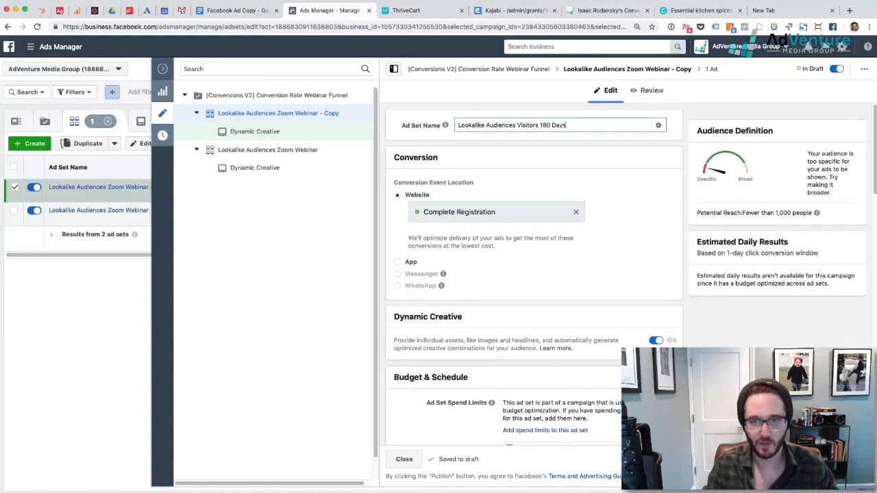
click(525, 139)
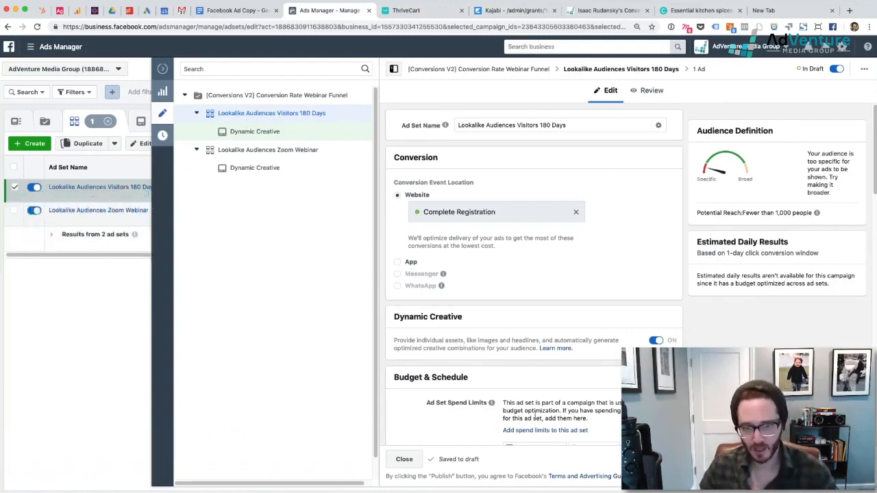
Replace both LP Webinar Attendees lookalikes in the ad set's custom audiences with "Lookalike (US, 1%) - Web Traffic: 180 Days".
scroll(507, 313, down, 5)
scroll(552, 385, down, 3)
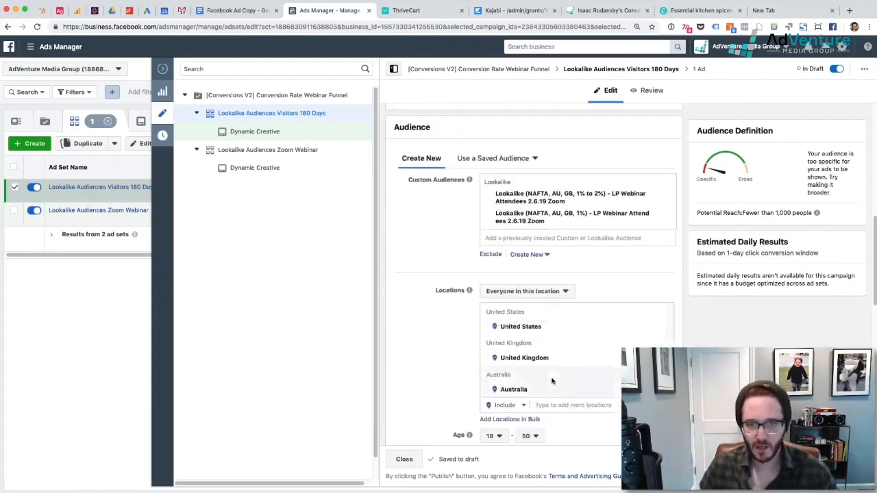
click(669, 197)
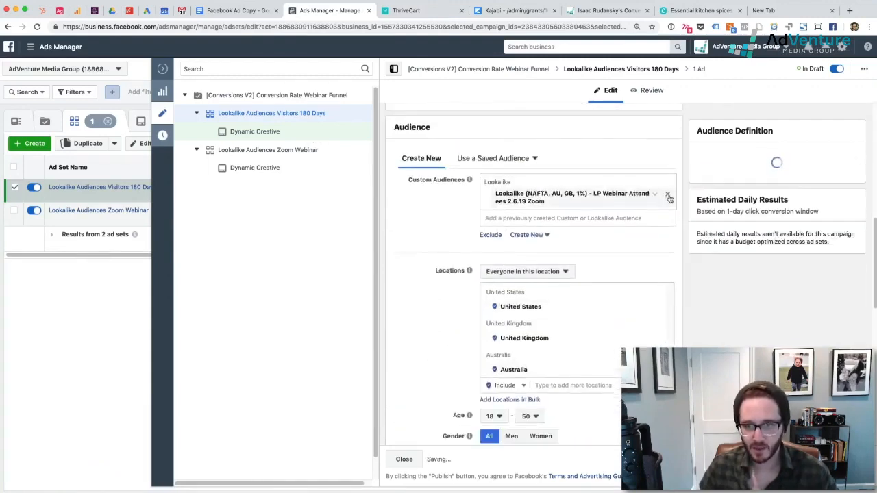
click(669, 197)
click(500, 182)
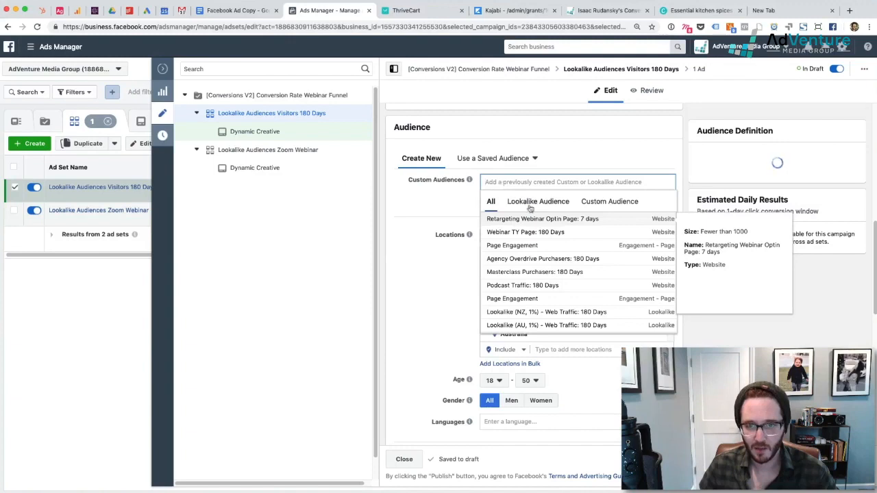
click(531, 202)
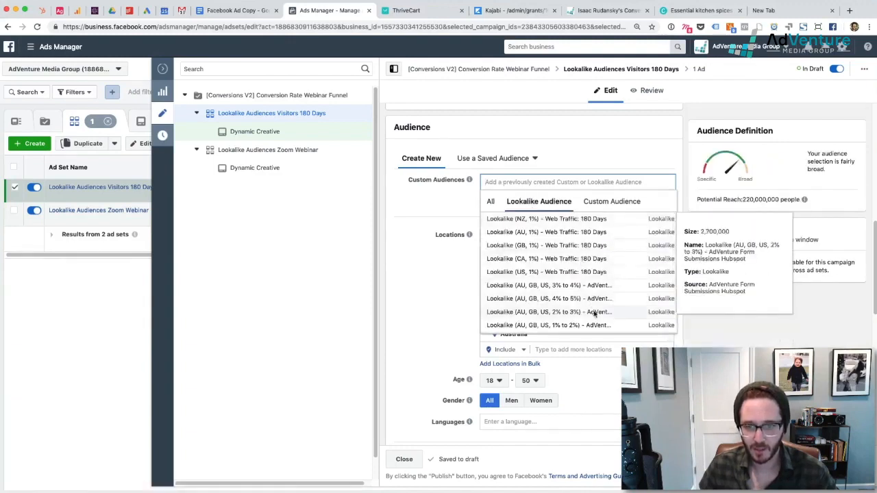
click(602, 272)
click(428, 231)
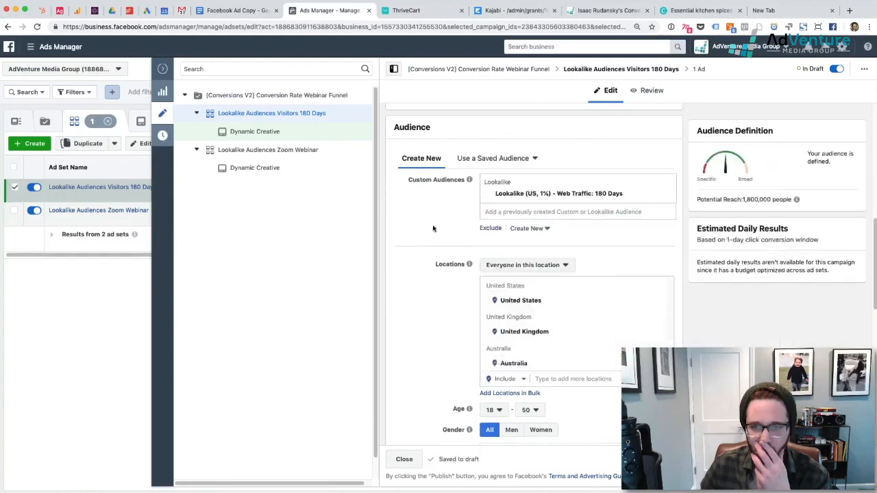
Check the Visitors 180 Days ad set's locations, placement and delivery settings, and publish the ad set.
scroll(430, 222, down, 2)
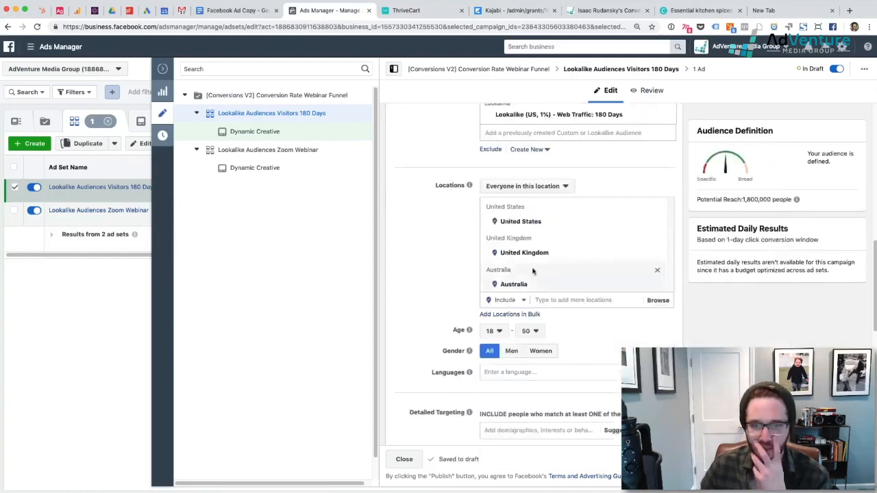
scroll(638, 339, down, 7)
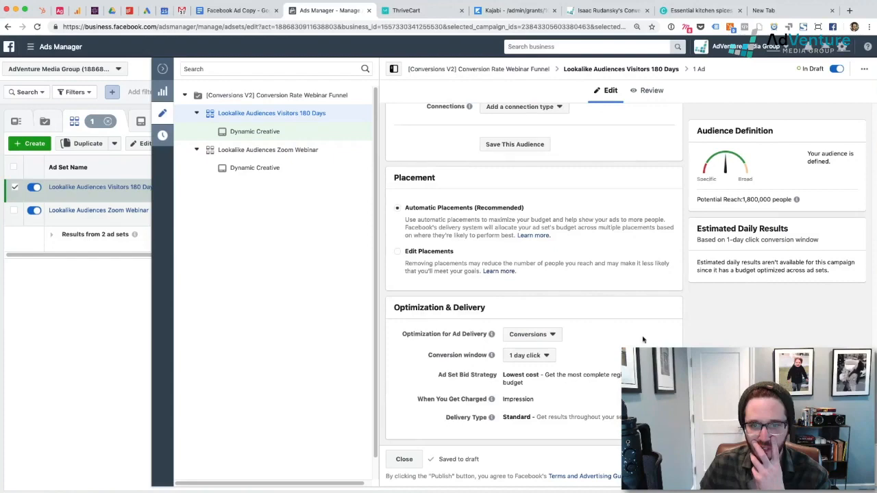
scroll(643, 339, up, 10)
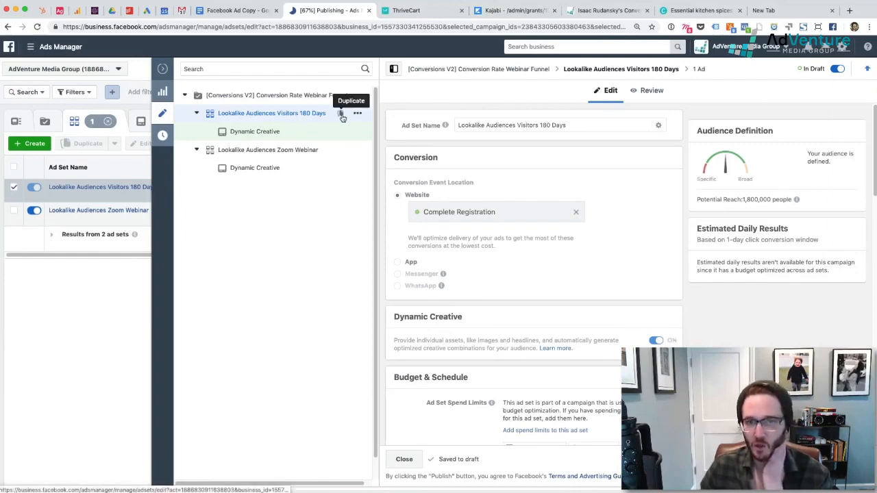
Try to duplicate the Lookalike Audiences Visitors 180 Days ad set into the existing [Conversions V2] Conversion Rate Webinar Funnel campaign.
click(342, 116)
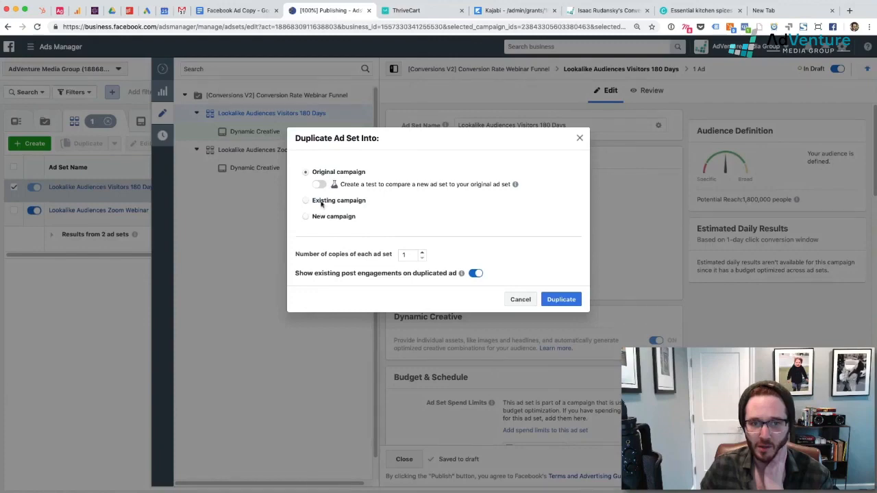
key(Return)
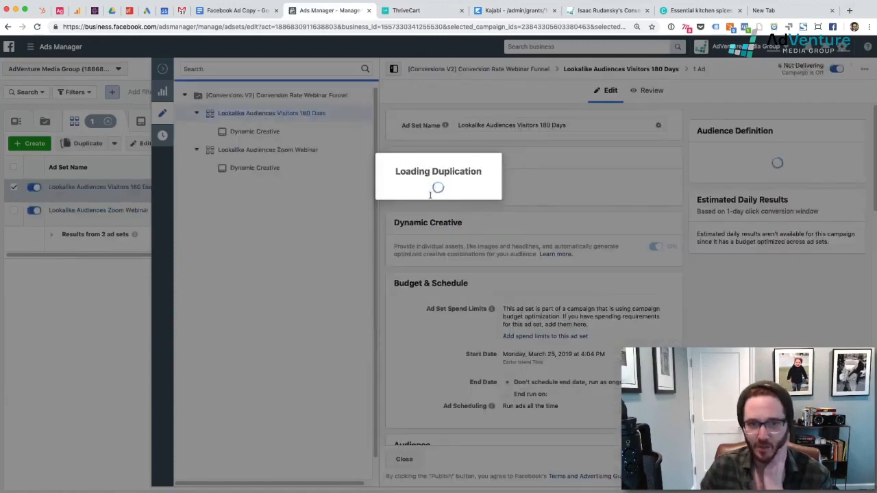
click(306, 200)
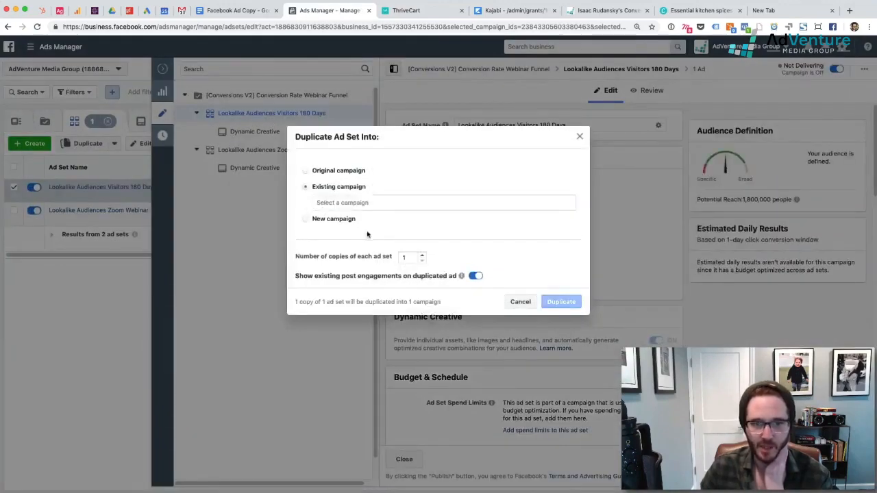
click(362, 203)
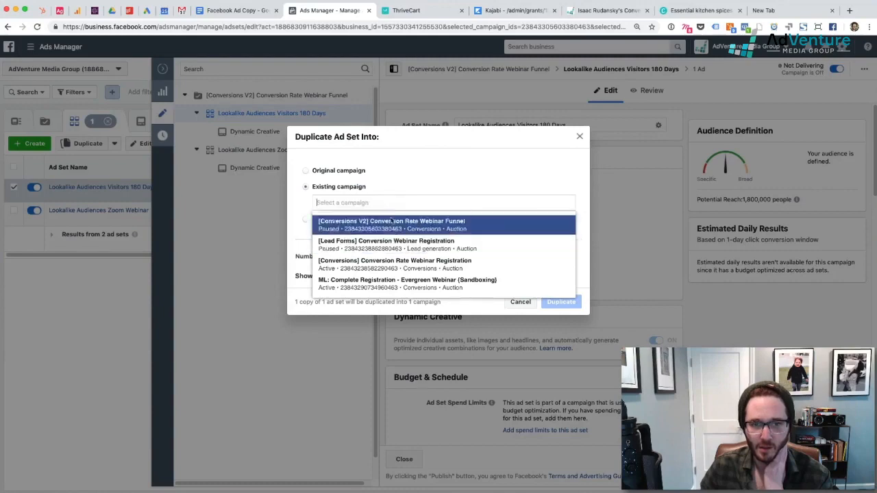
click(389, 226)
click(562, 302)
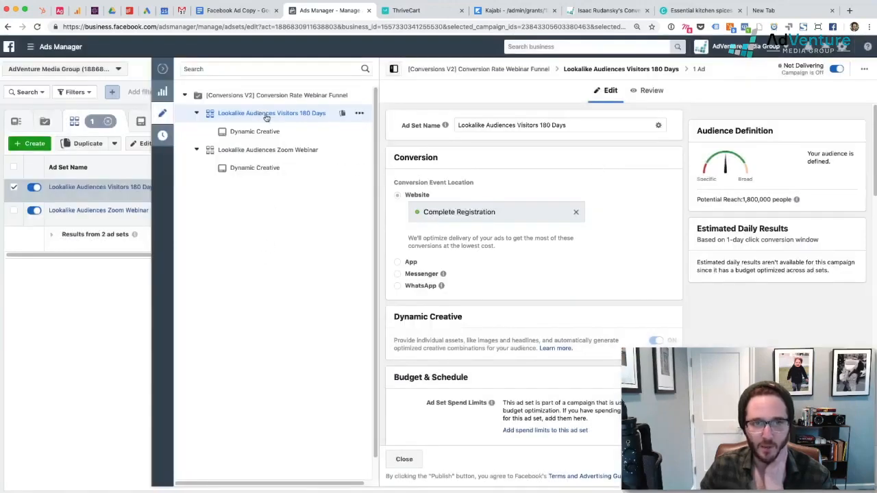
Duplicate the Lookalike Audiences Visitors 180 Days ad set once, choosing the existing [Conversions V2] Conversion Rate Webinar Funnel campaign as destination.
click(342, 113)
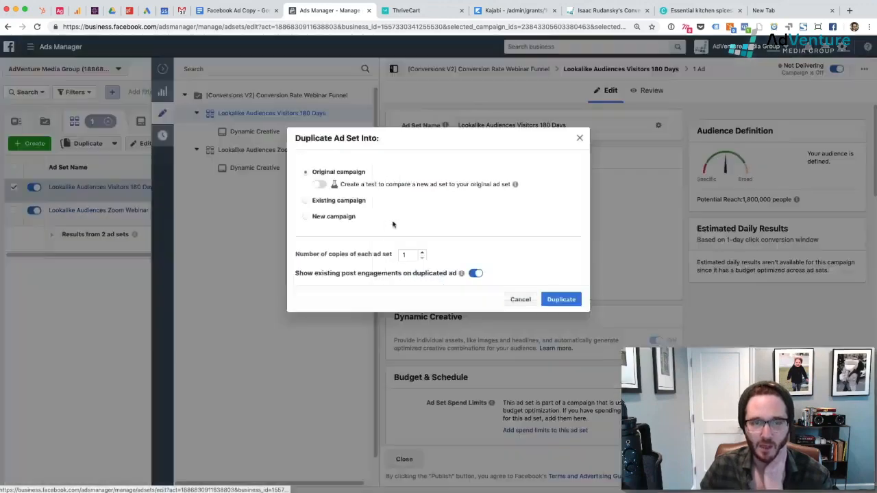
click(329, 200)
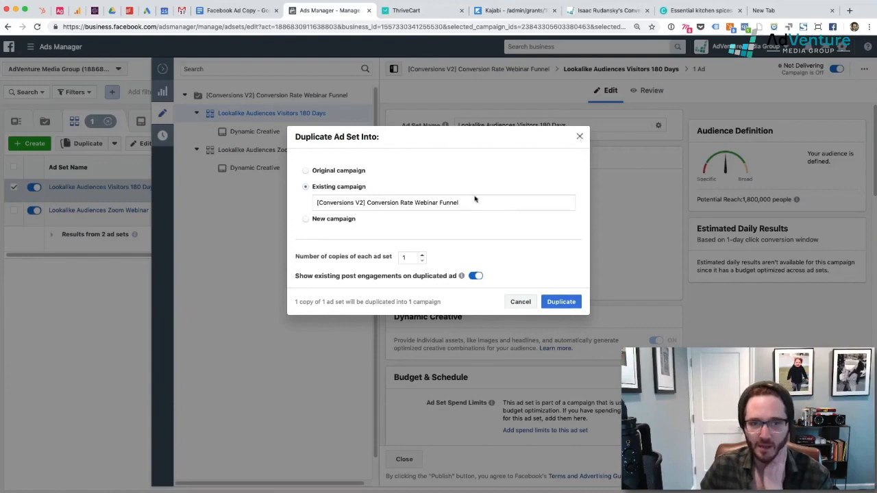
click(567, 304)
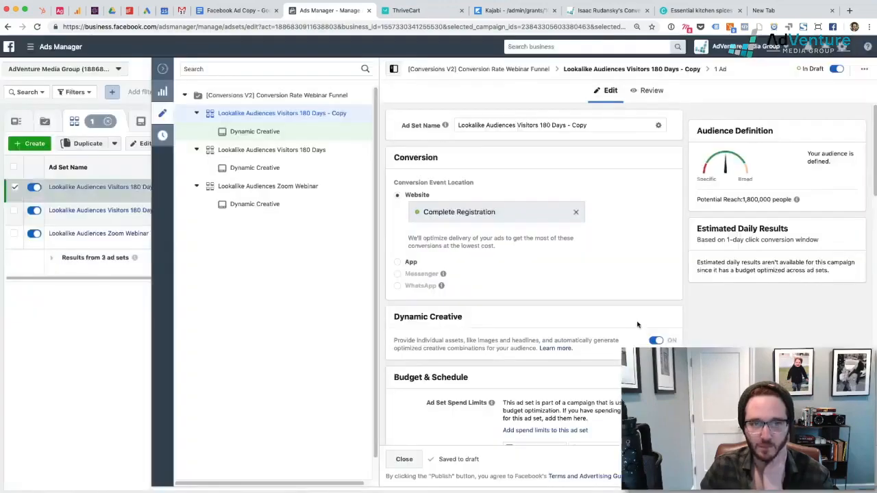
Rename the duplicated ad set as "Interests - Online Marketing".
drag(518, 126, 617, 137)
click(532, 128)
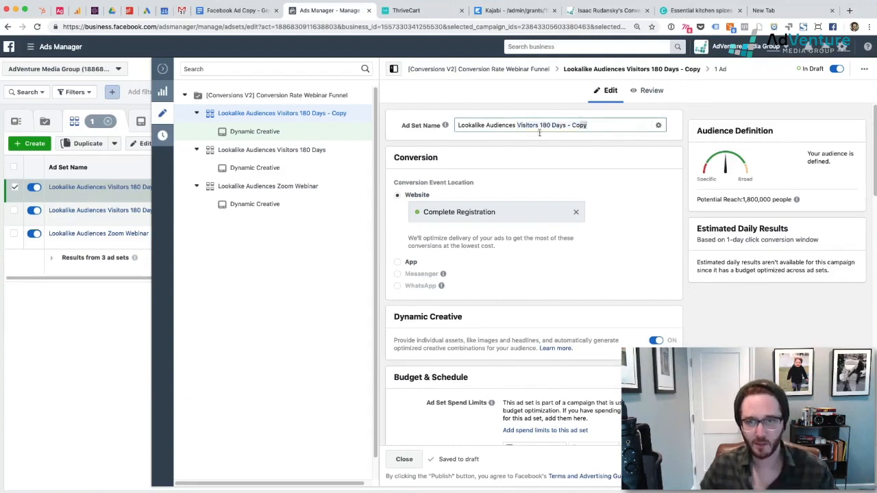
key(super+a)
text(Onli)
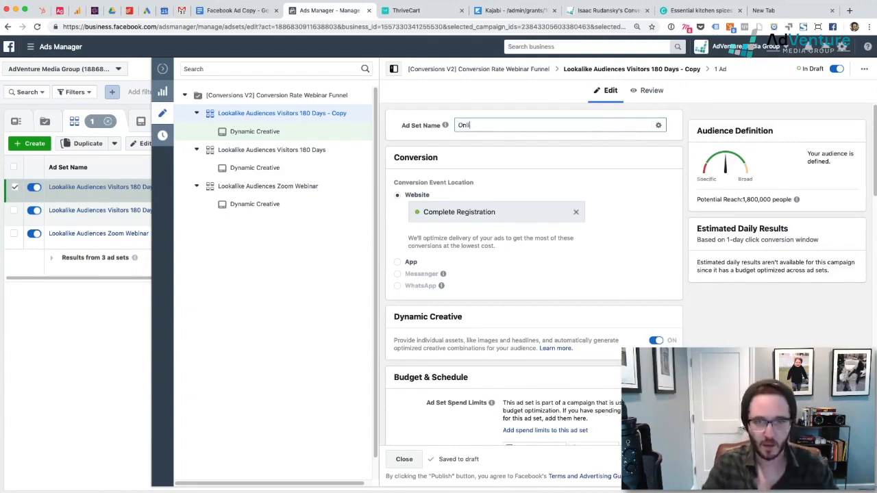
text(ne Ma)
key(super+a)
text(Int)
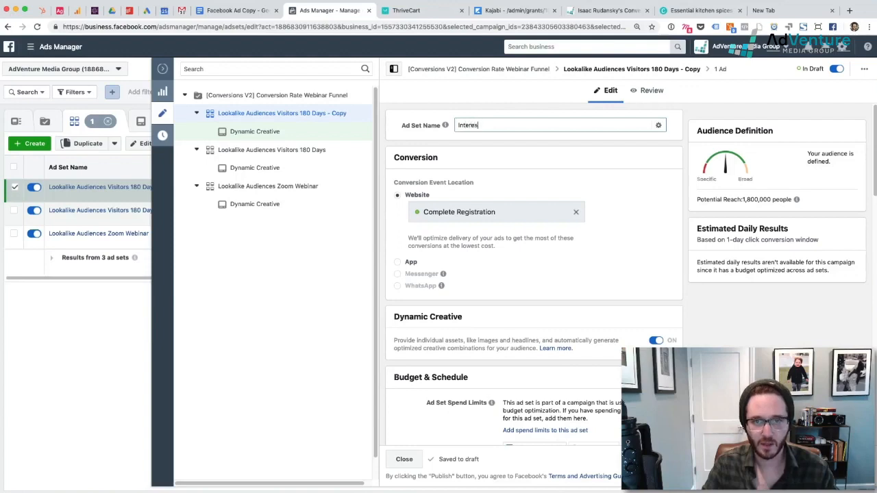
text(erests - Online)
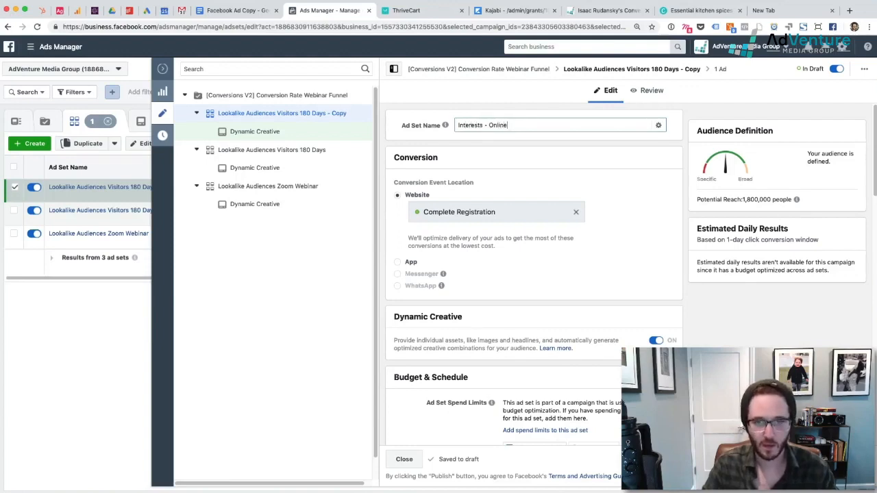
text( Makr)
key(BackSpace)
key(BackSpace)
text(rek)
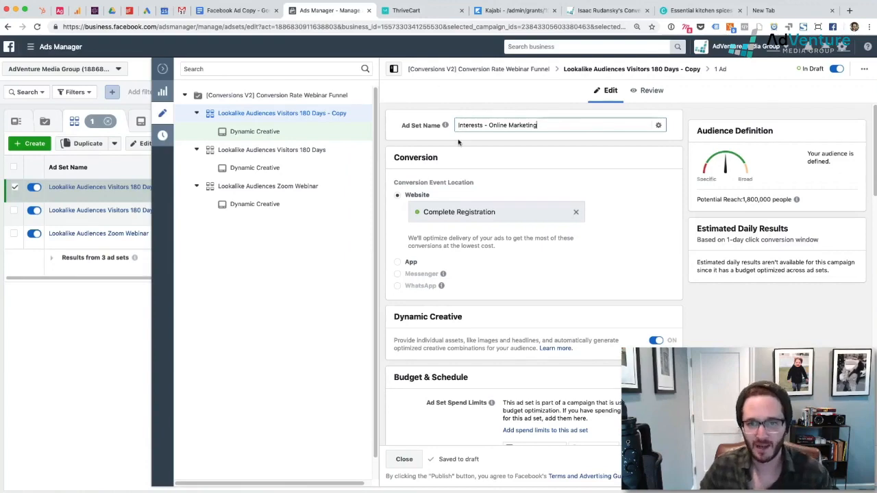
click(503, 161)
Remove "Lookalike (US, 1%) - Web Traffic: 180 Days" from the ad set's custom audiences.
scroll(538, 225, down, 6)
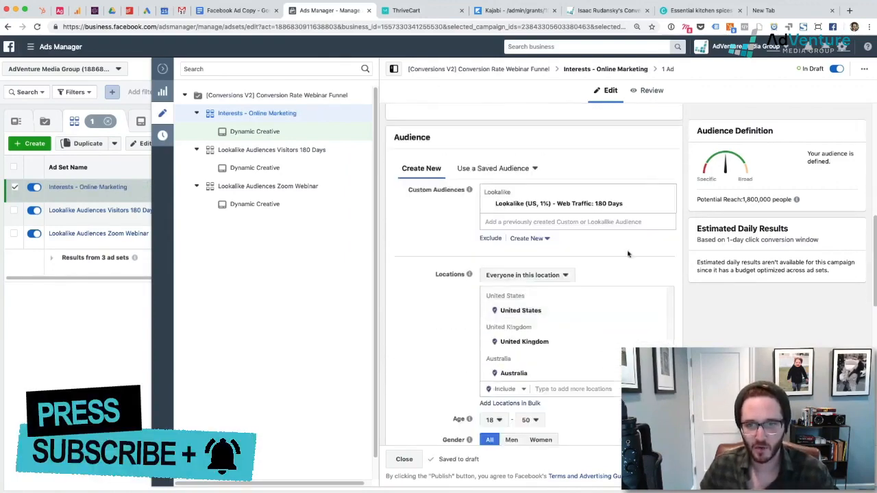
click(665, 204)
Add Small business owners, Online-Marketing, Internet marketing, Advertising, Digital marketing, Online advertising and Social media marketing to the detailed targeting, and allow interest expansion.
scroll(443, 219, down, 5)
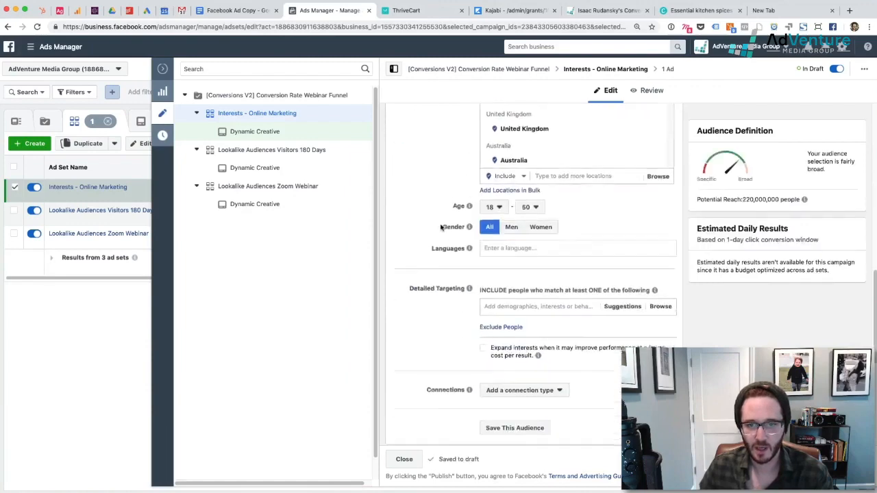
click(621, 302)
scroll(591, 257, down, 4)
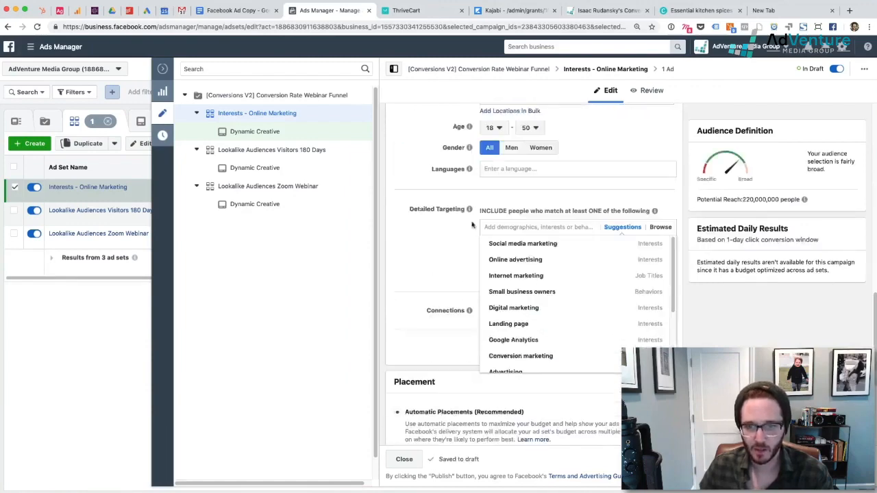
click(420, 274)
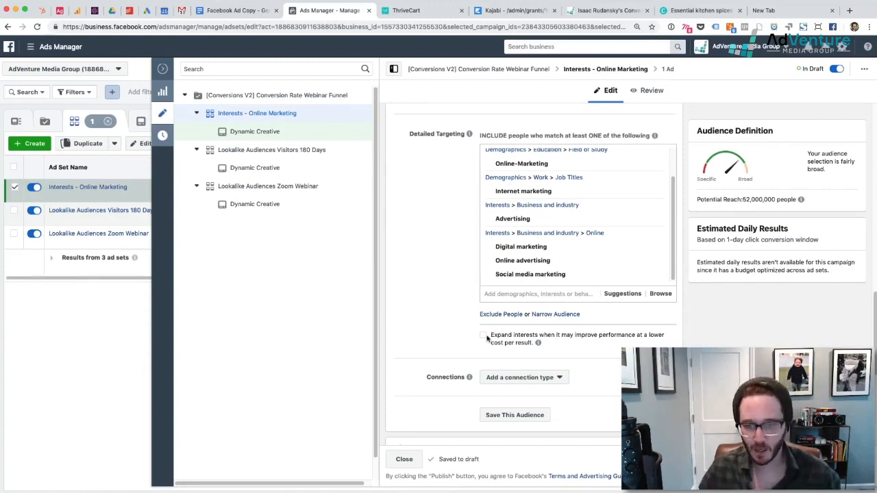
click(486, 337)
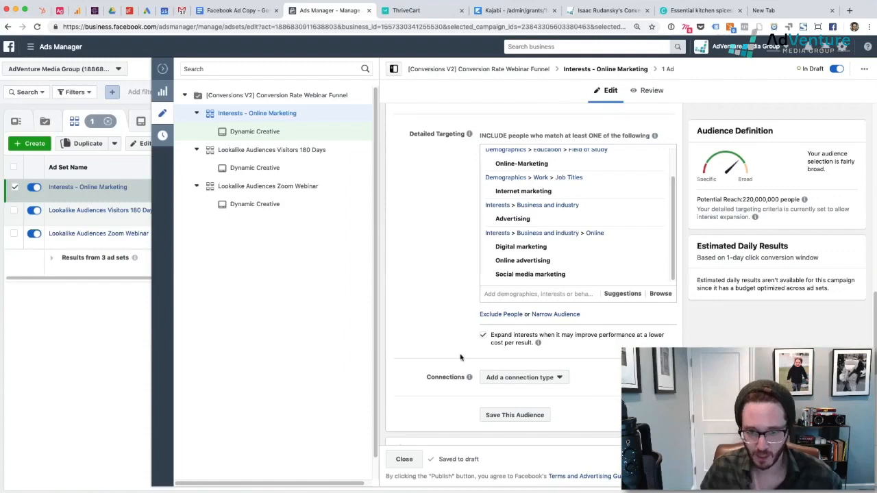
Review the Interests - Online Marketing ad set's potential reach, schedule, locations, age range, detailed targeting and placement.
scroll(465, 330, up, 2)
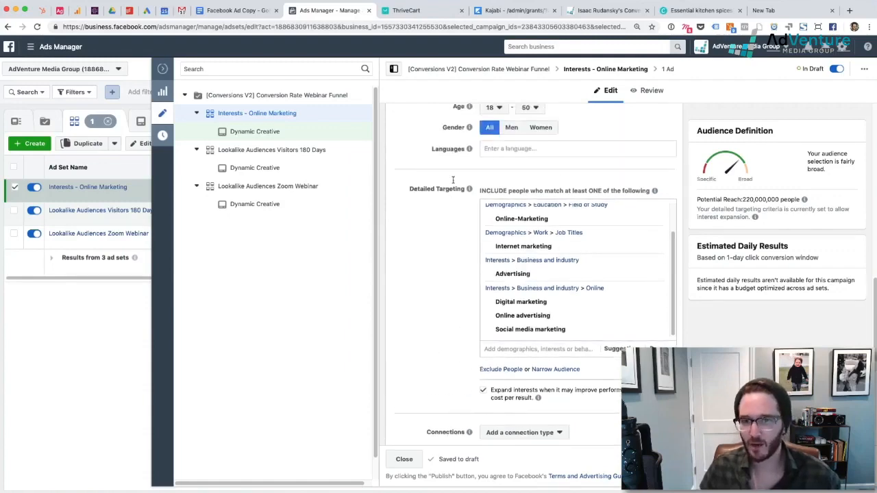
scroll(453, 285, up, 1)
scroll(449, 285, up, 4)
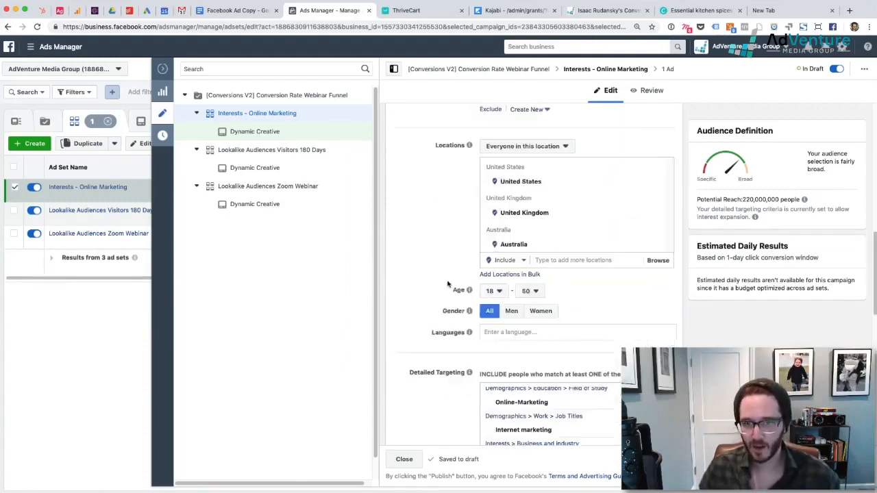
scroll(443, 295, down, 4)
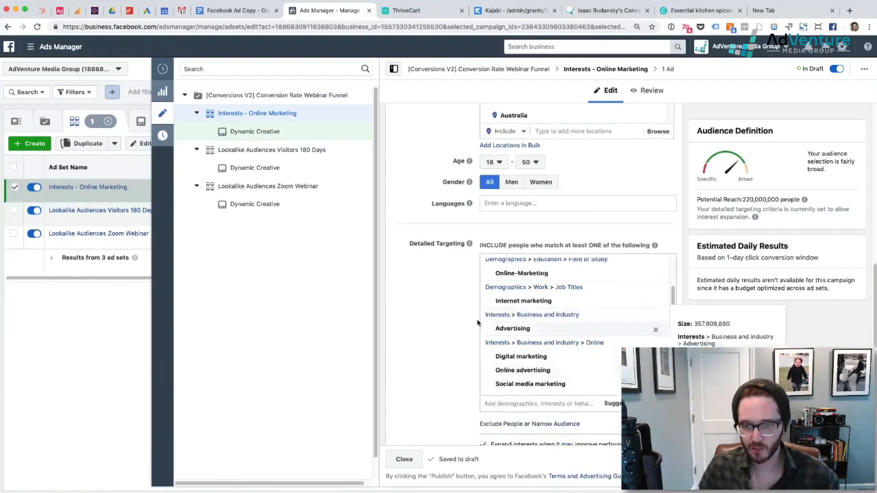
scroll(440, 303, down, 1)
scroll(478, 355, down, 5)
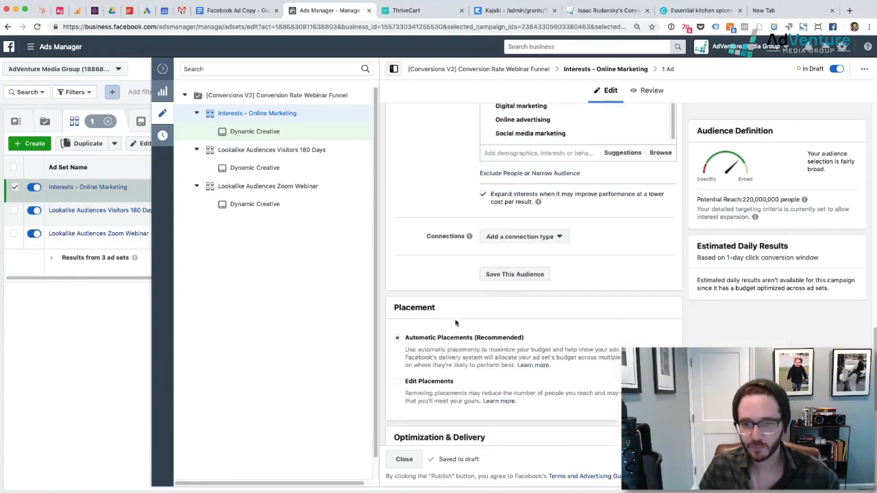
scroll(456, 322, up, 1)
scroll(429, 337, up, 5)
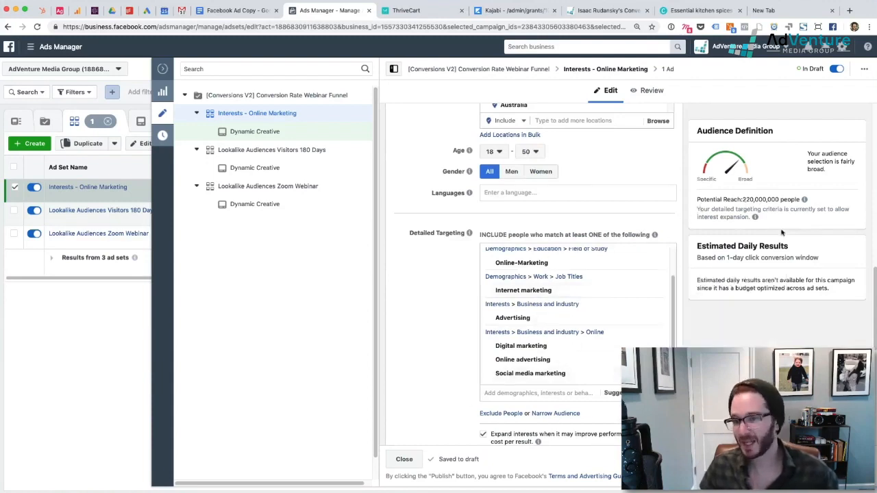
scroll(427, 360, down, 3)
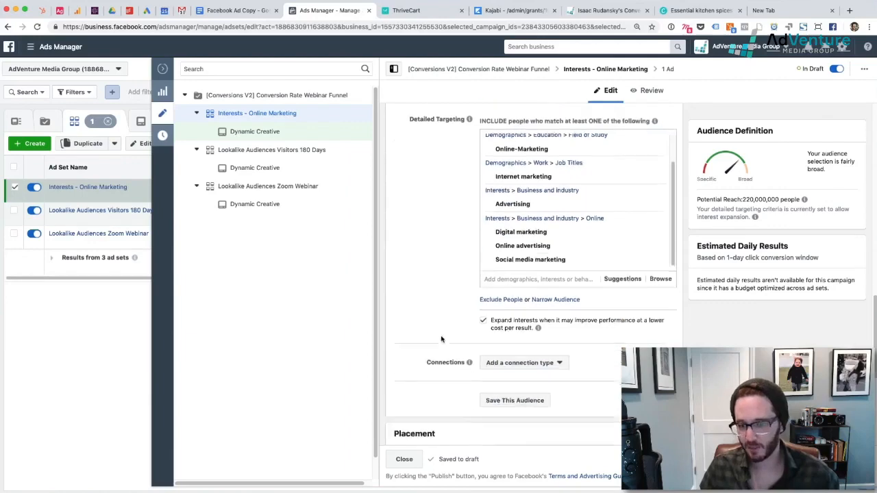
scroll(442, 339, down, 1)
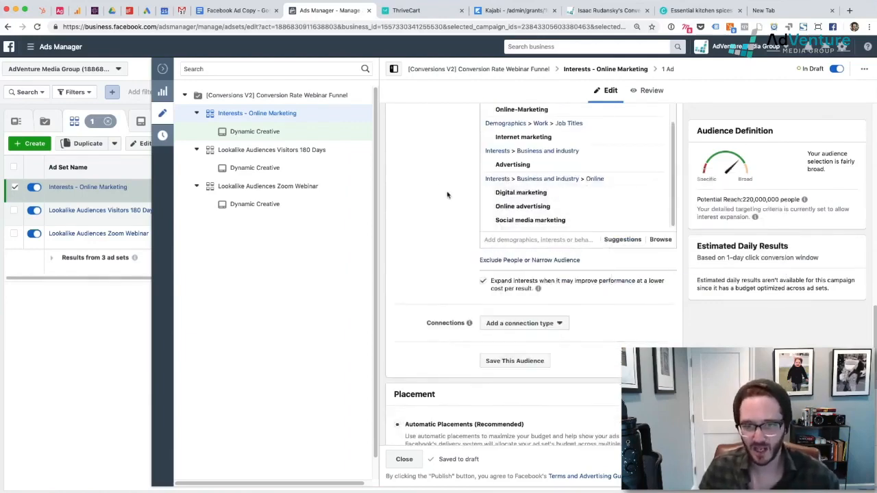
scroll(447, 195, up, 10)
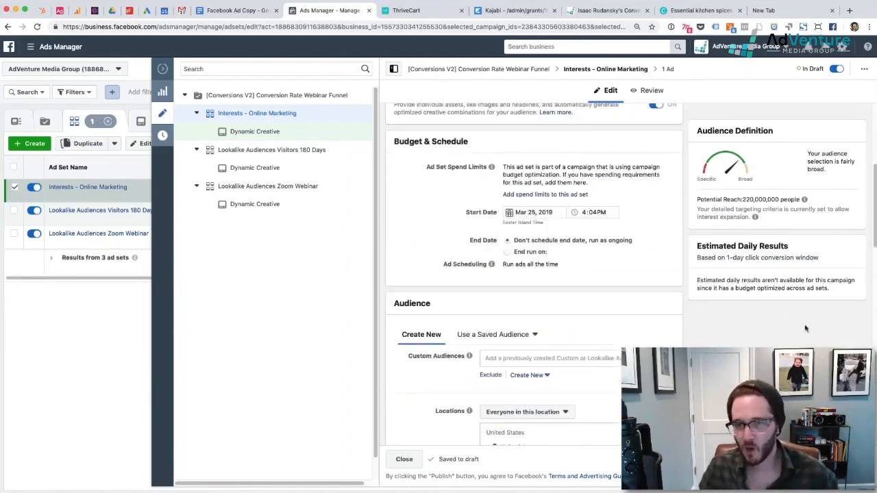
scroll(806, 329, up, 5)
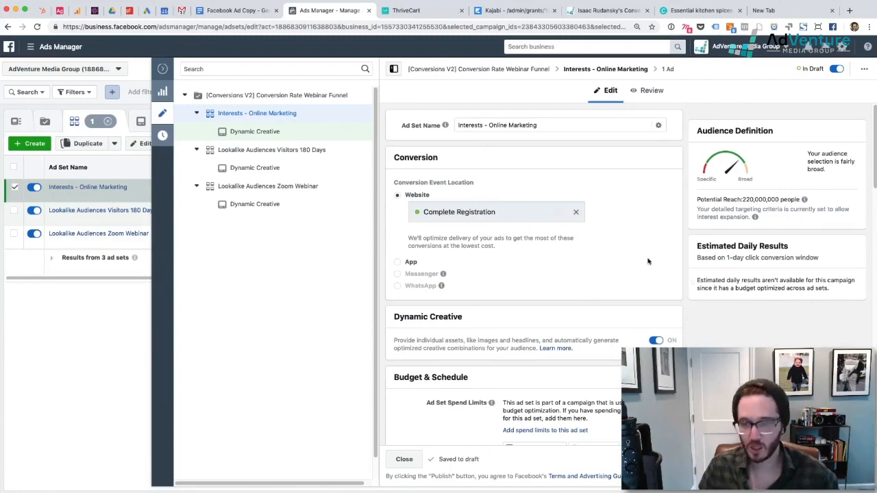
scroll(648, 261, down, 10)
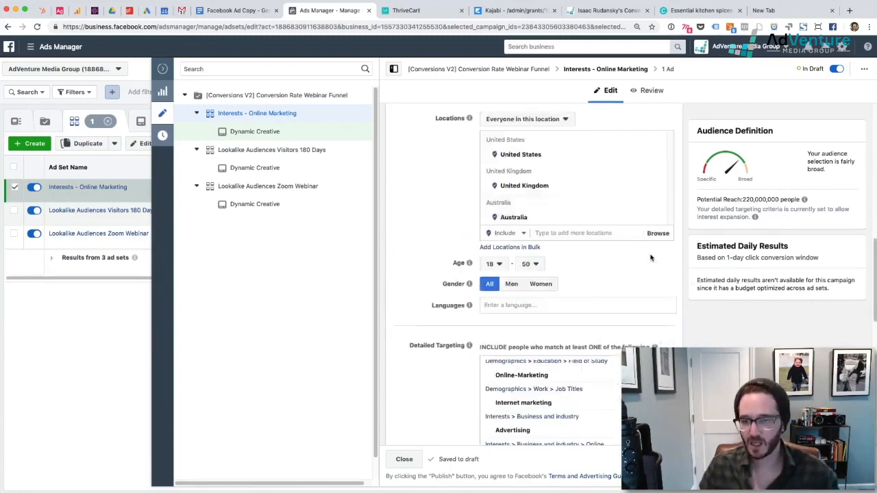
scroll(651, 257, down, 3)
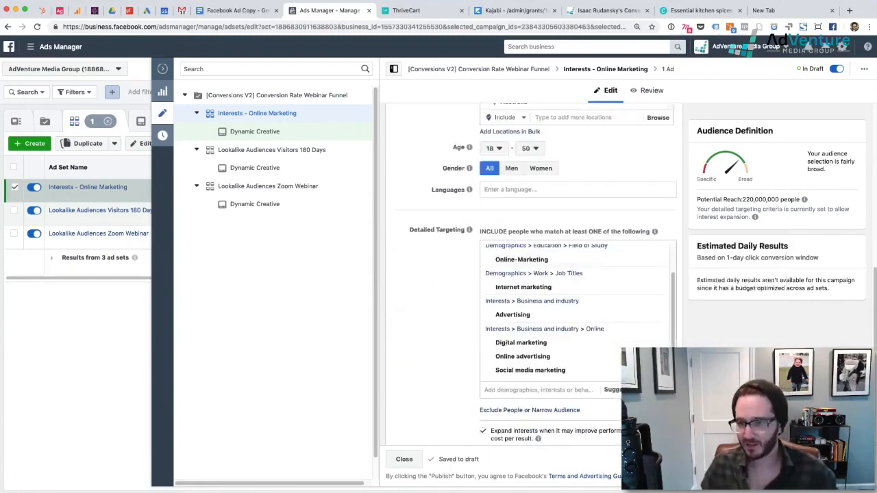
Look through the selected detailed targeting entries and remove the Advertising interest under Business and industry.
scroll(678, 258, up, 2)
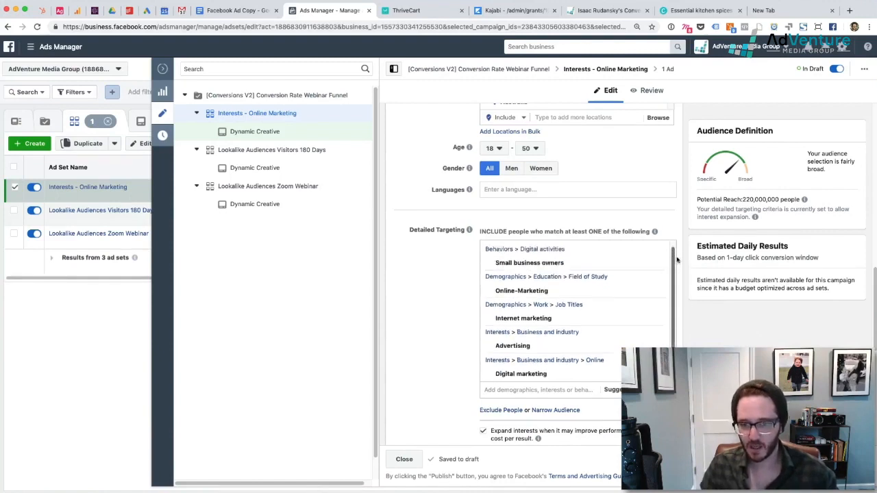
mouse_move(580, 292)
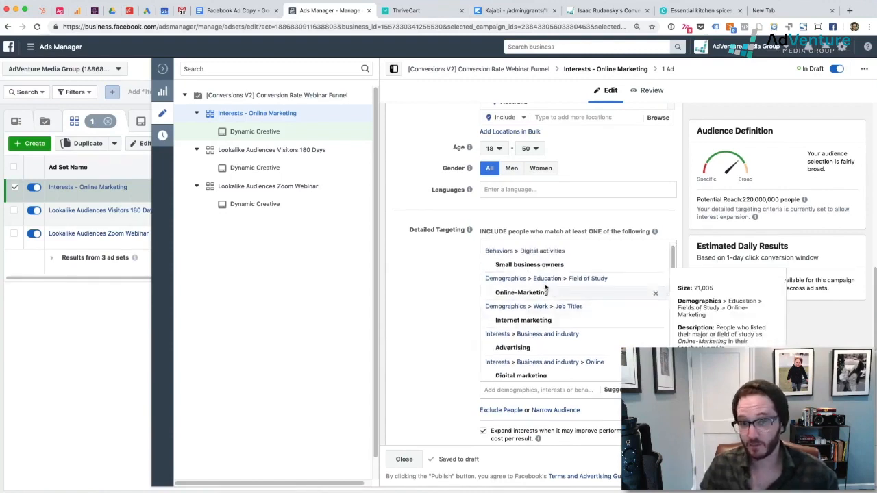
scroll(620, 306, down, 1)
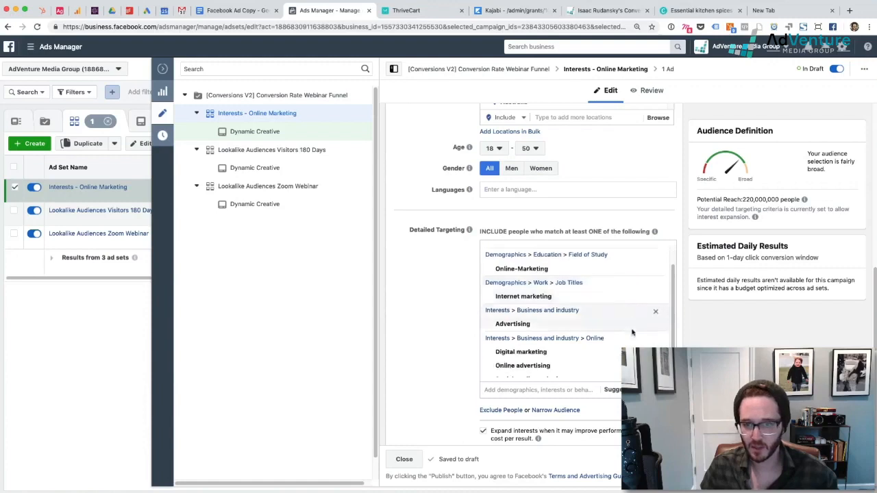
mouse_move(516, 327)
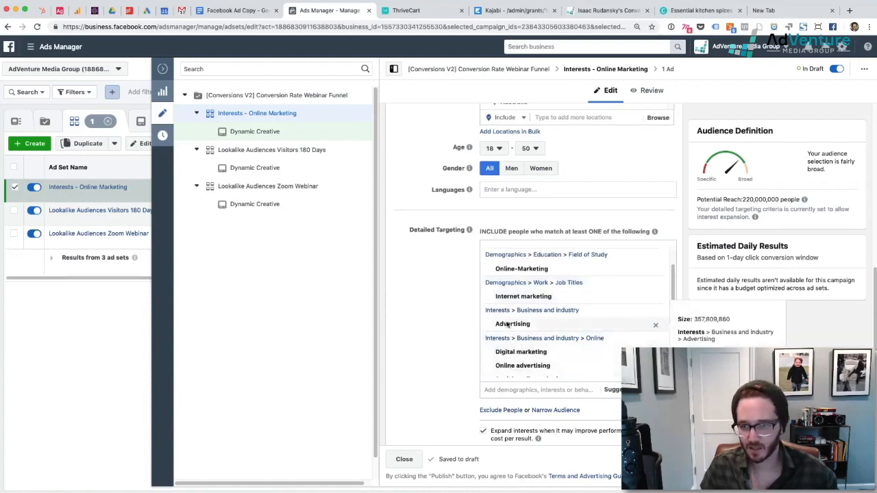
click(655, 328)
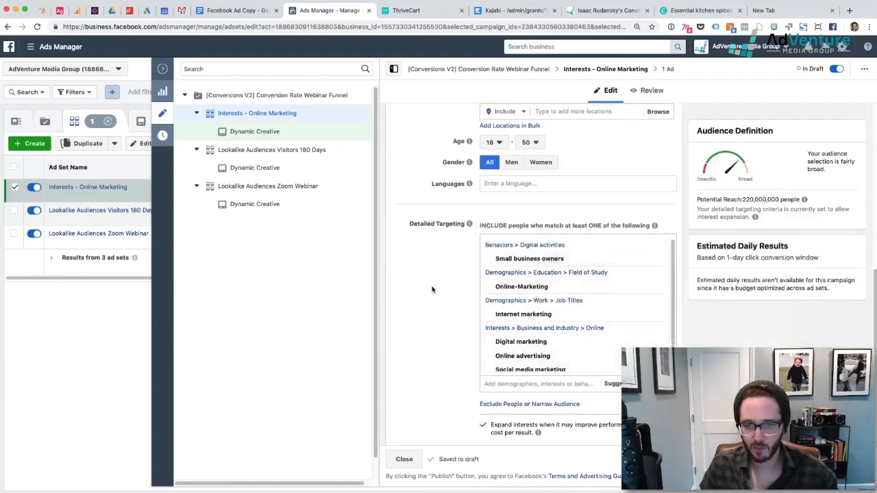
Check the Interests - Online Marketing ad set's placement and delivery settings, and publish the ad set.
scroll(408, 347, down, 4)
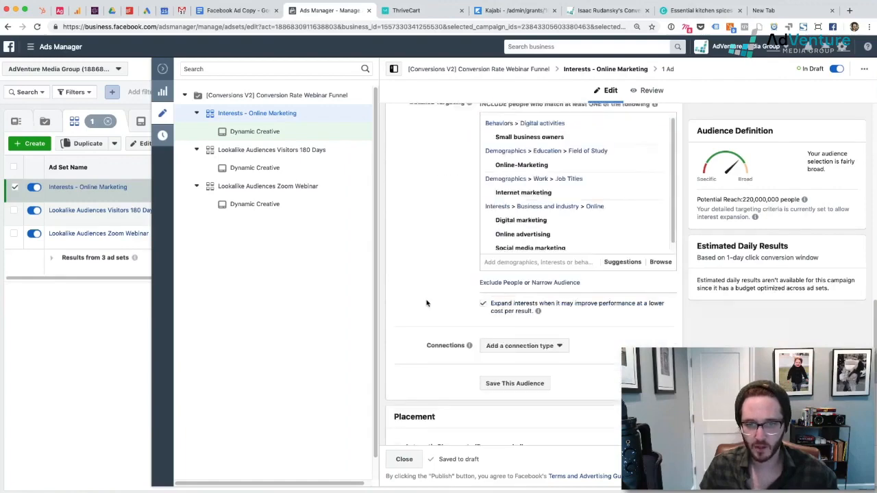
scroll(422, 288, down, 2)
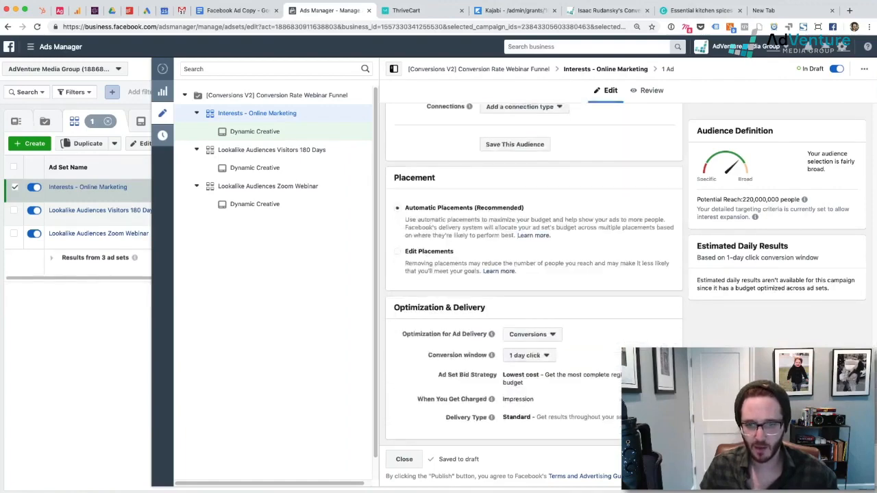
scroll(593, 313, up, 10)
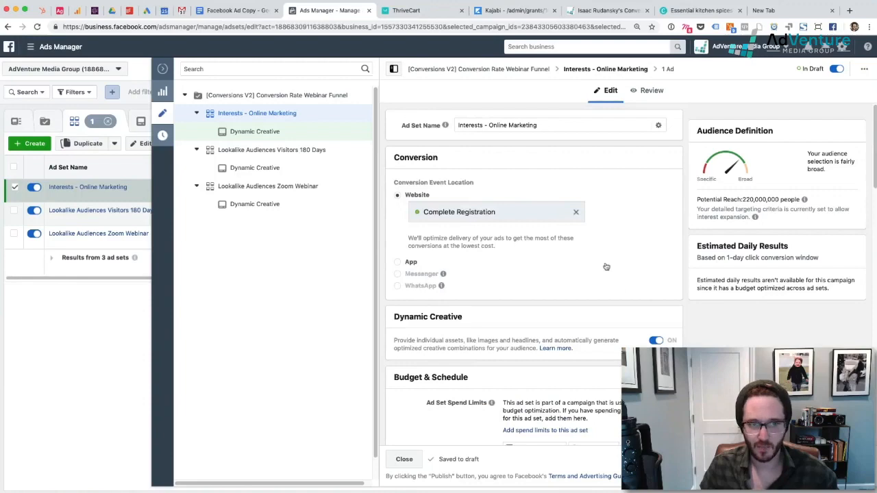
click(844, 459)
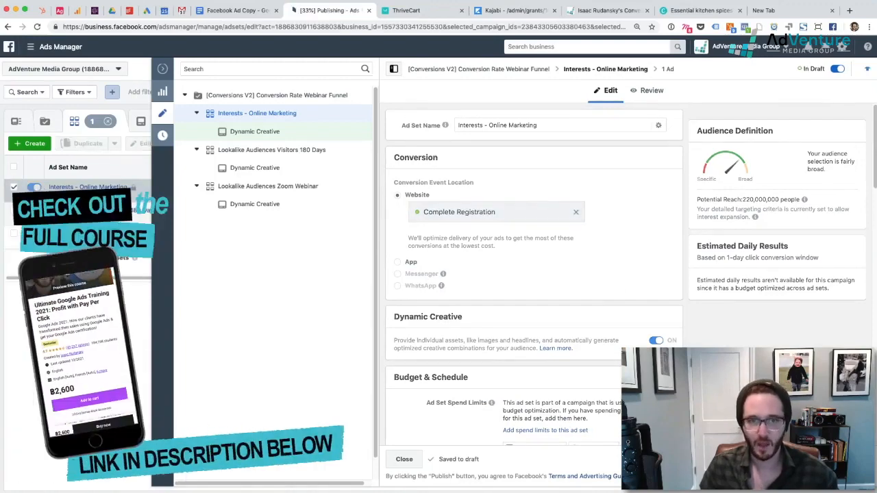